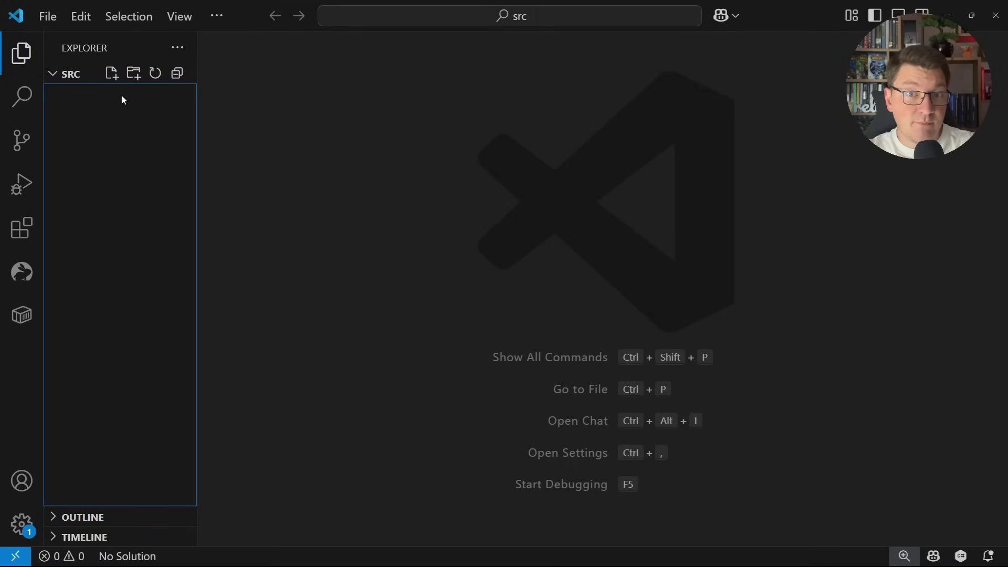
- Create app.cs in src with Copilot-suggested Hello, World! and C# application message lines
click(110, 74)
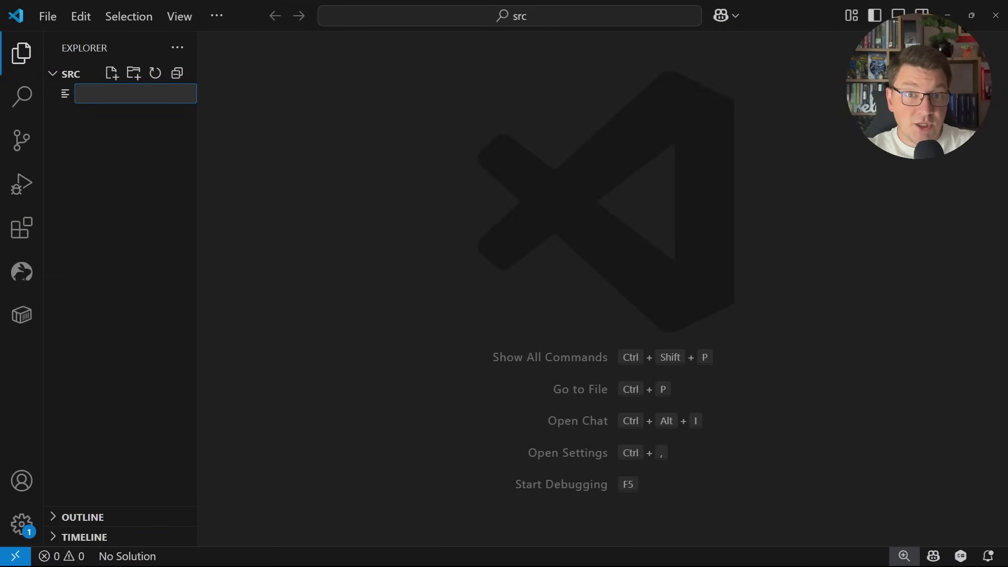
text(app.cs)
key(Return)
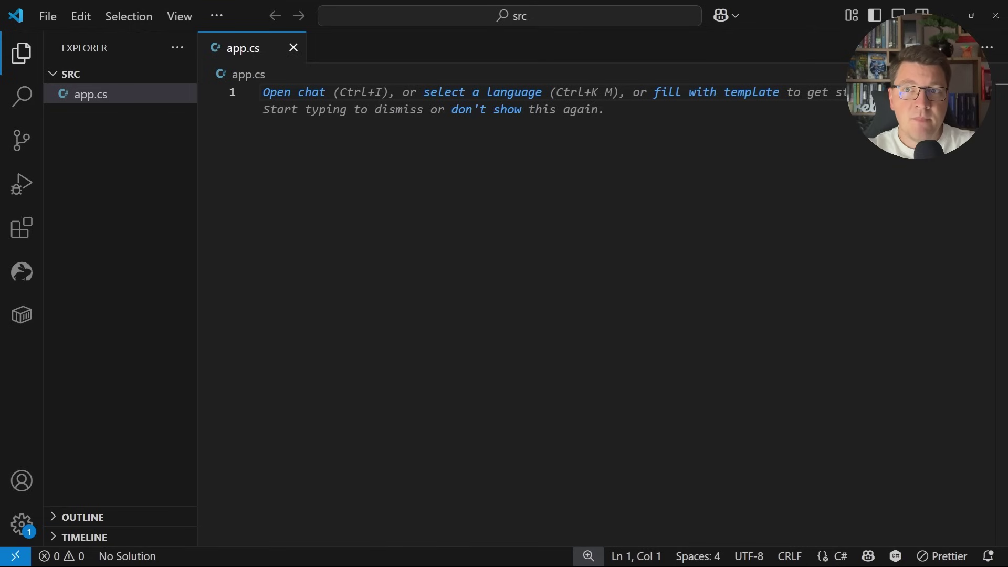
text(Console)
key(Escape)
text(.Write)
key(Tab)
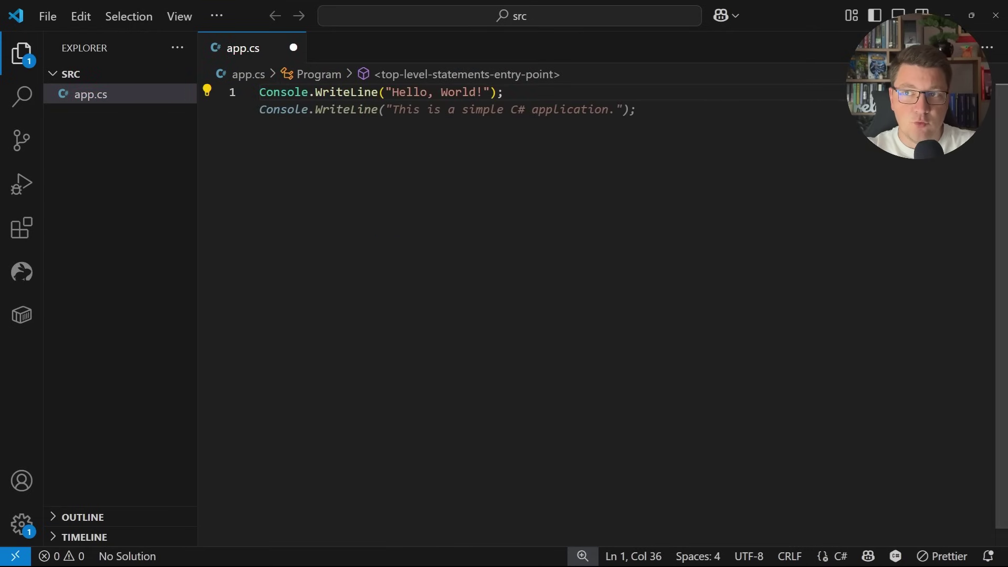
key(Tab)
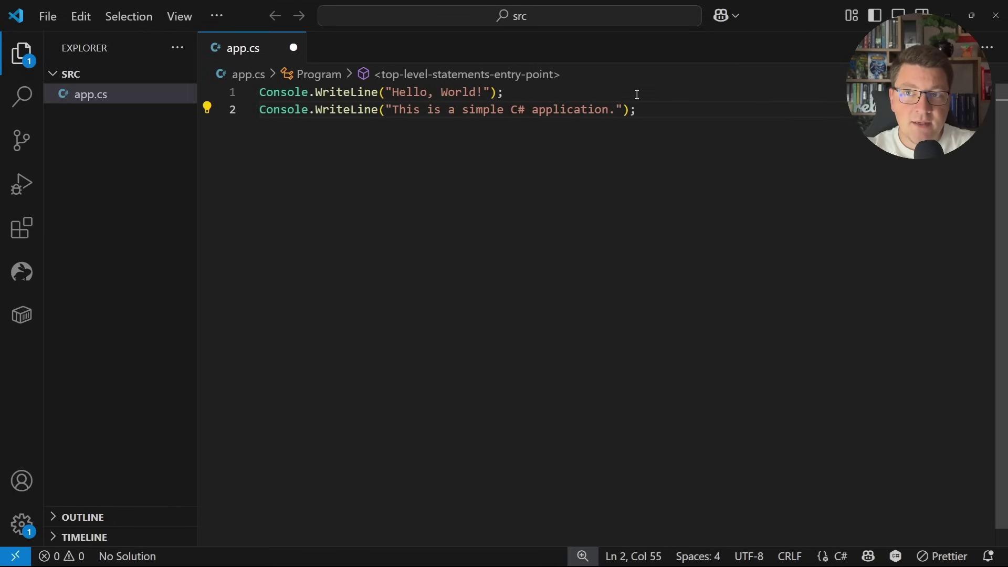
- Save app.cs and run it with dotnet run app.cs in an enlarged terminal
key(ctrl+s)
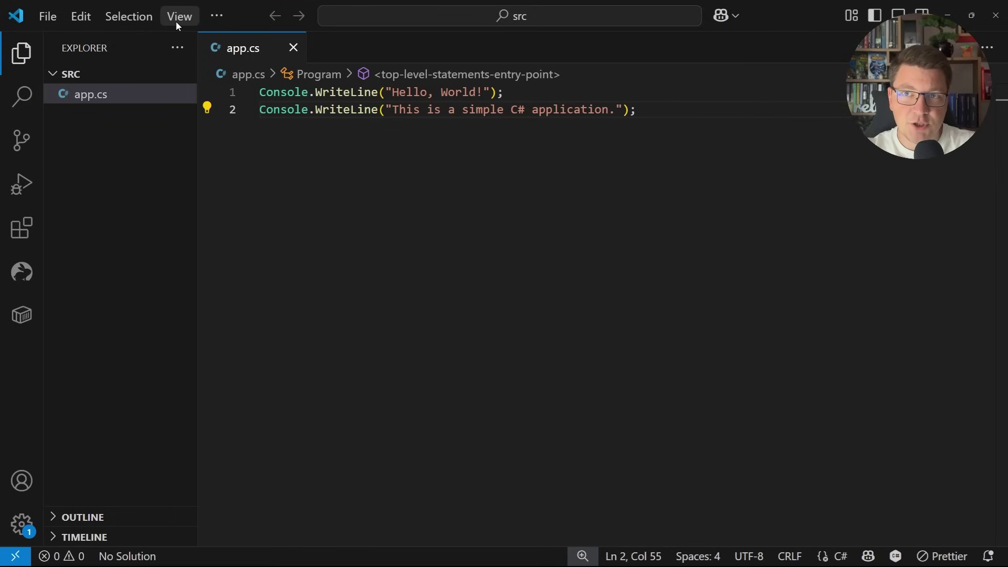
key(ctrl+grave)
drag(465, 420, 492, 302)
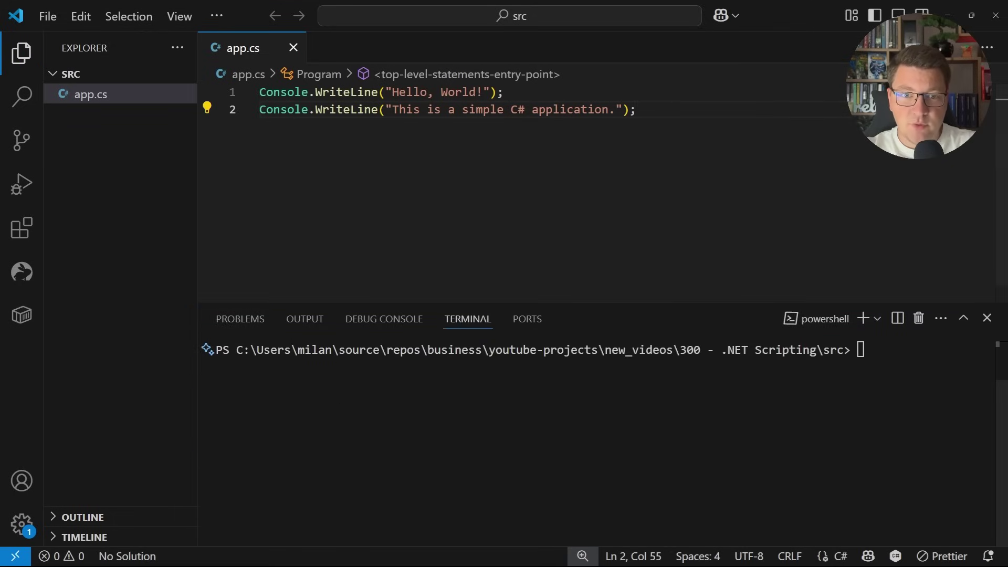
key(ctrl+grave)
text(dotnet run app.,cs)
key(BackSpace)
key(BackSpace)
key(BackSpace)
text(cs)
key(Return)
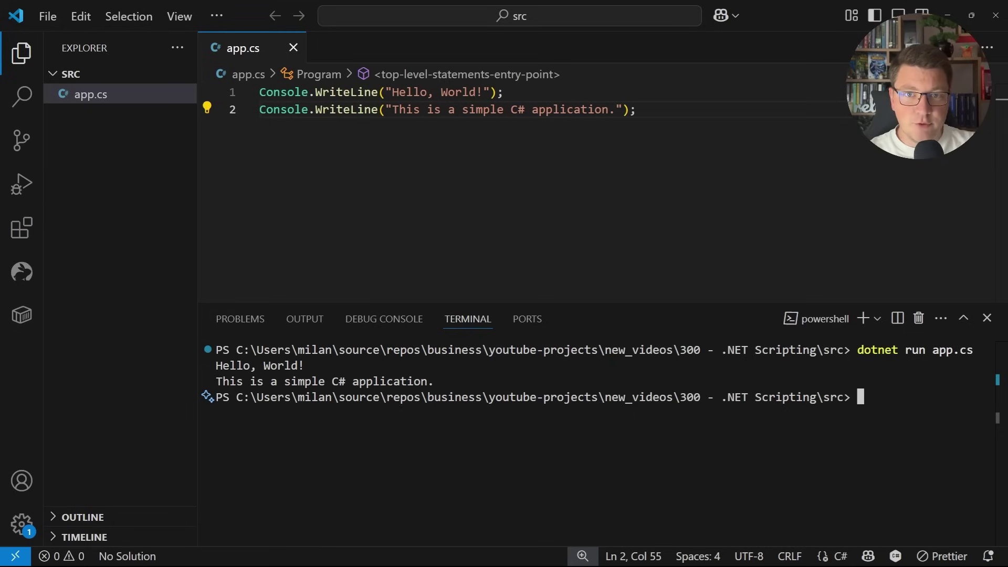
- Highlight the two code lines, then shrink the terminal to enlarge the editor
drag(636, 109, 254, 97)
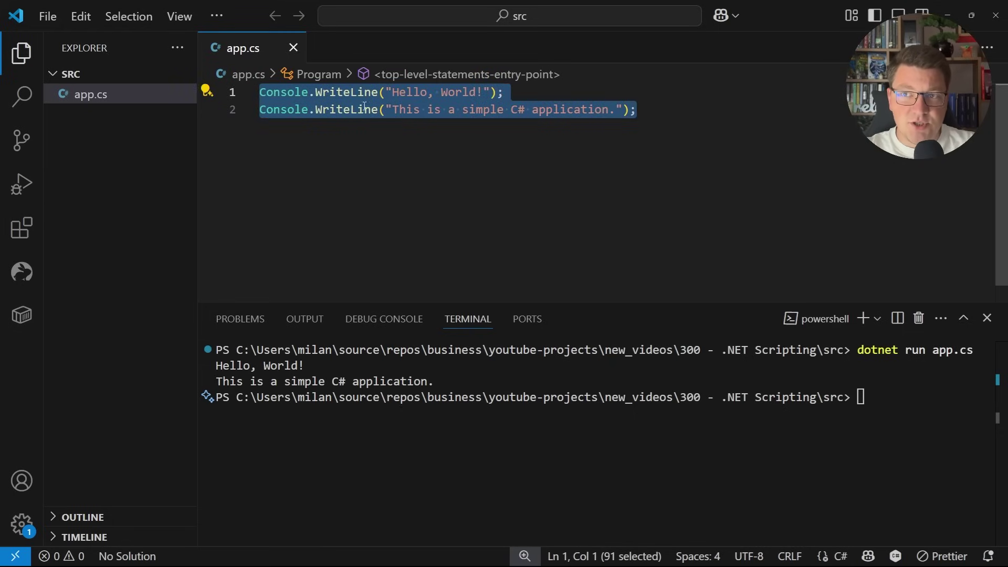
click(664, 110)
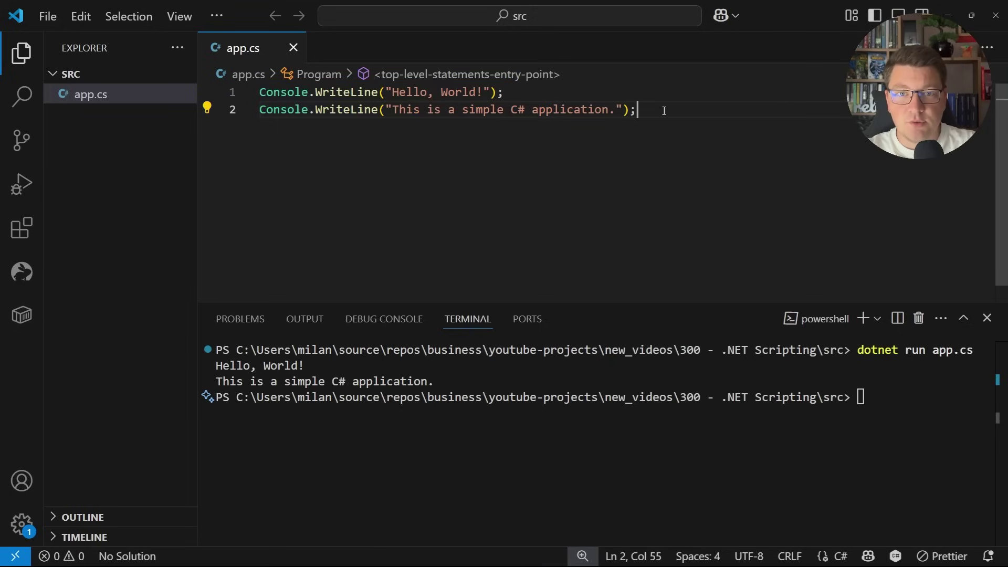
drag(653, 302, 654, 388)
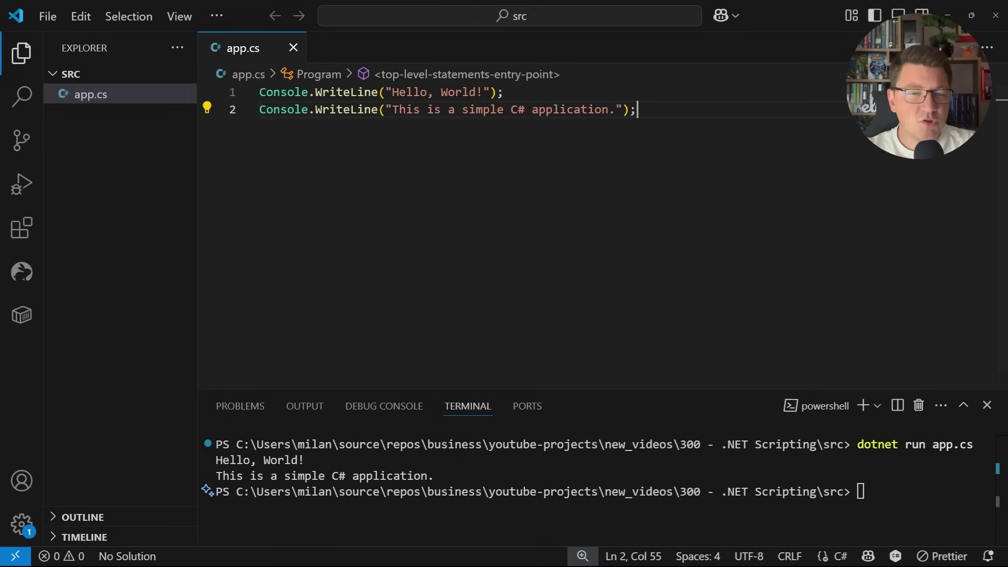
key(Return)
key(Return)
text(// F)
key(BackSpace)
text(Generate a Main function in a C# program)
key(Return)
key(Tab)
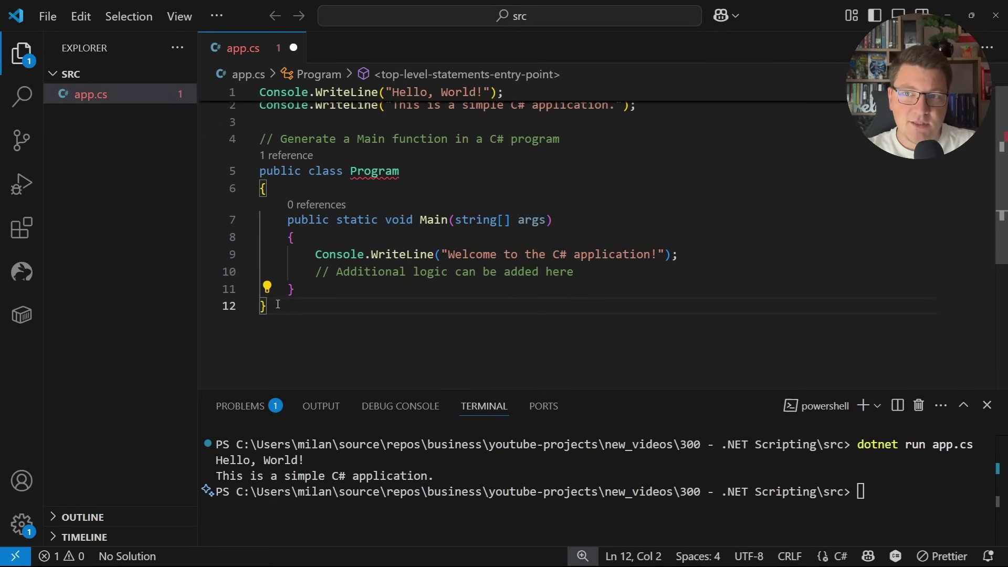
drag(270, 308, 261, 170)
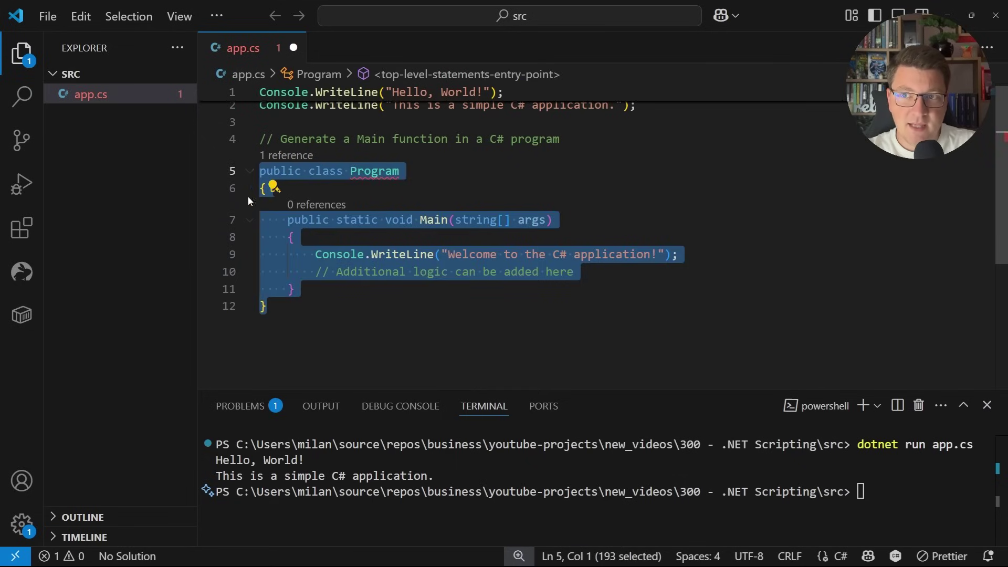
click(448, 201)
drag(419, 220, 447, 220)
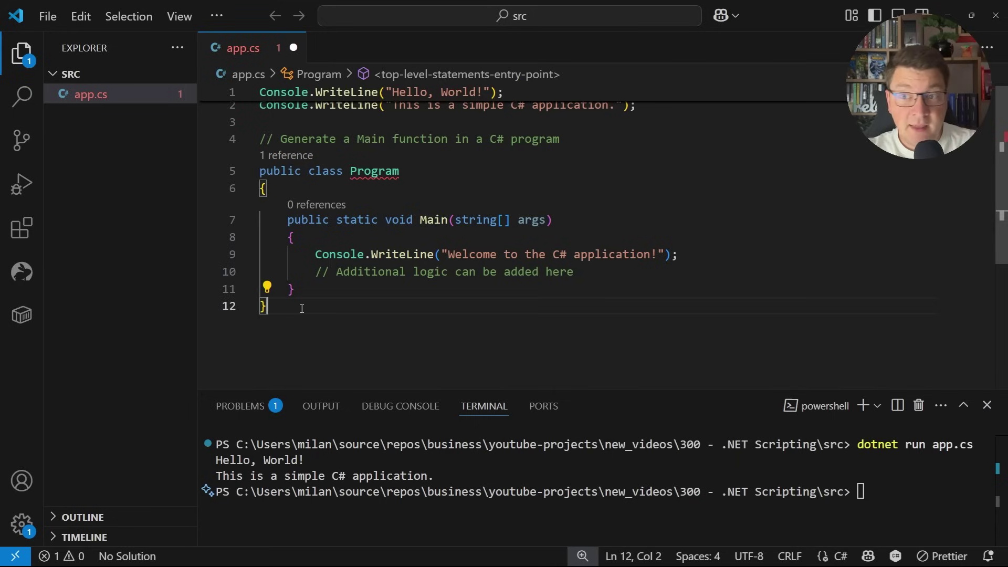
drag(275, 309, 256, 144)
key(BackSpace)
key(BackSpace)
key(BackSpace)
key(ctrl+s)
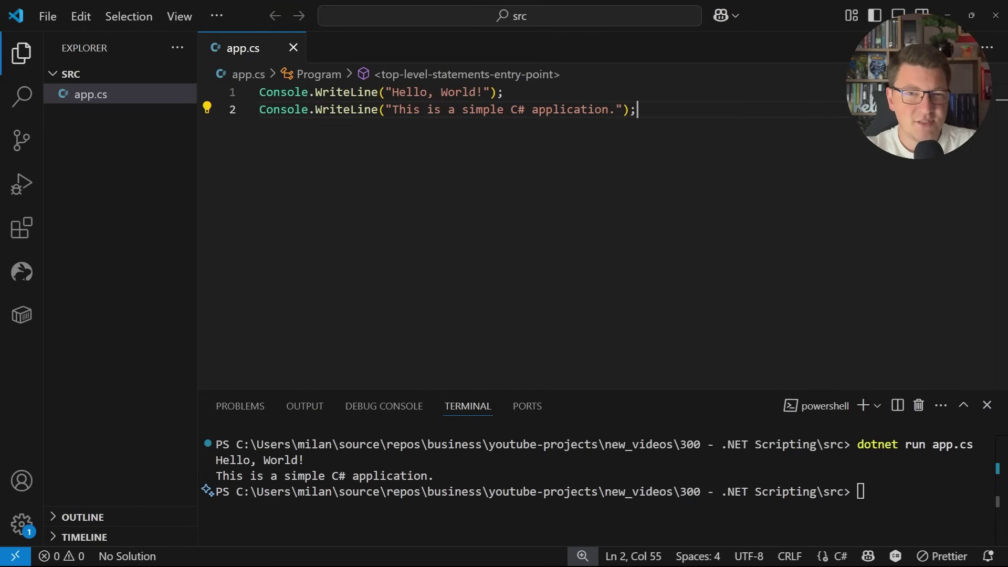
- Replace app.cs contents with a #:package Flurl.Http@4.* directive and save
key(ctrl+a)
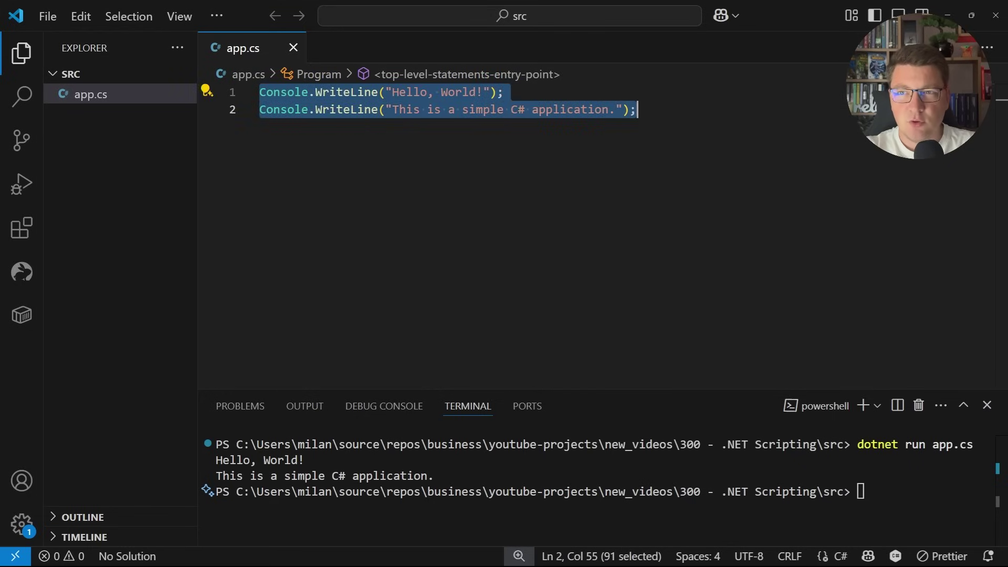
key(BackSpace)
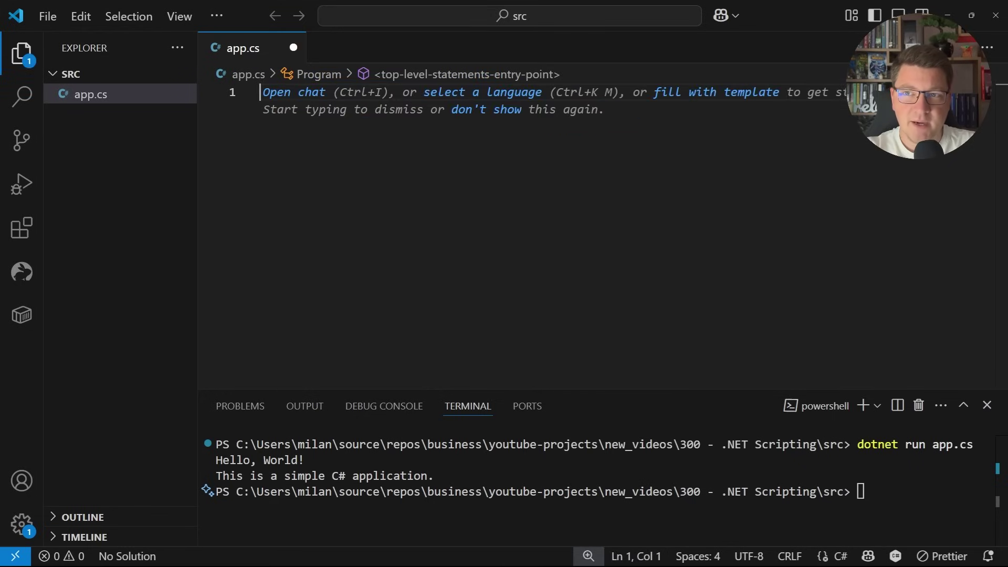
text(#)
key(Escape)
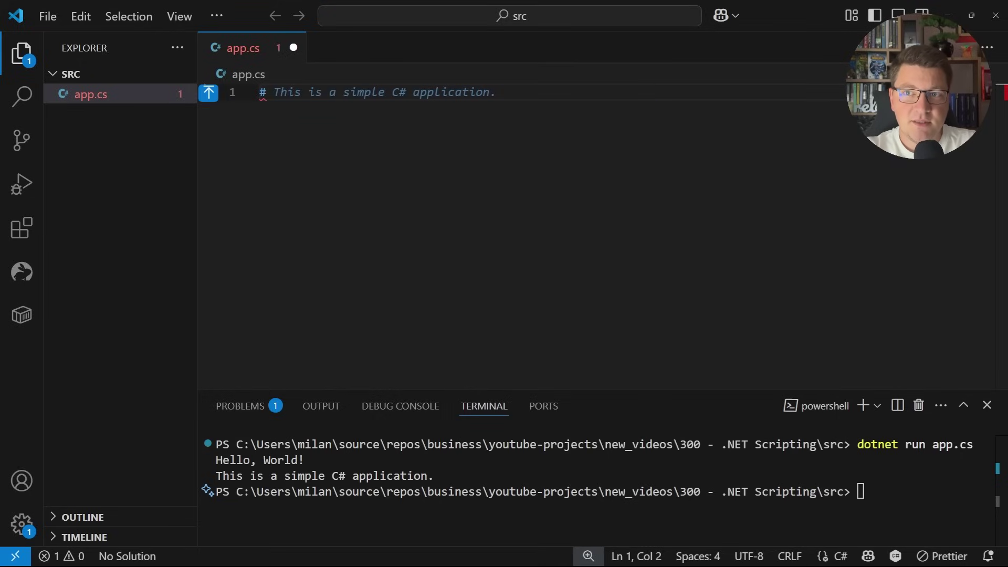
text(:)
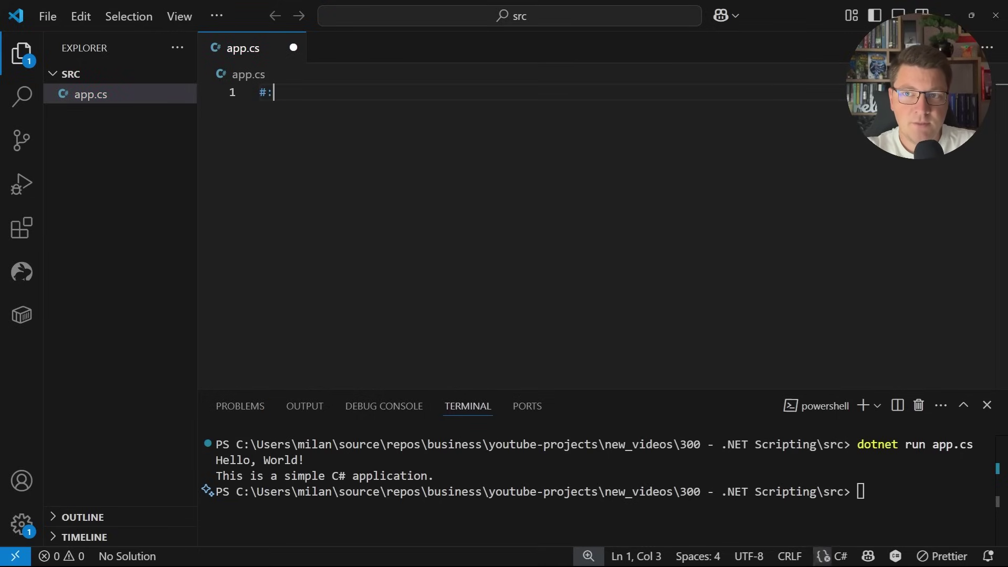
text(package )
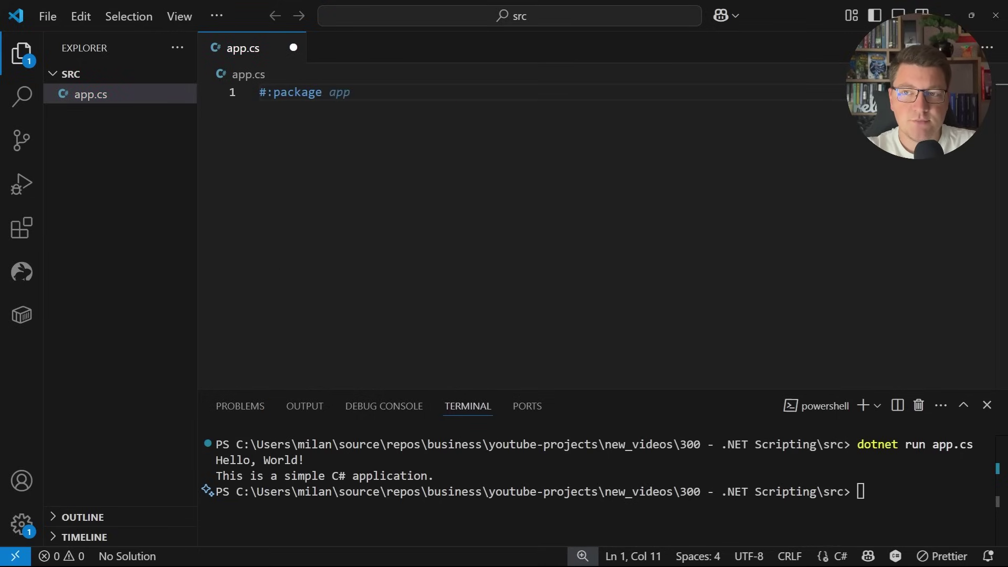
text(Flurlt)
key(BackSpace)
text(.)
key(BackSpace)
text(.Http@)
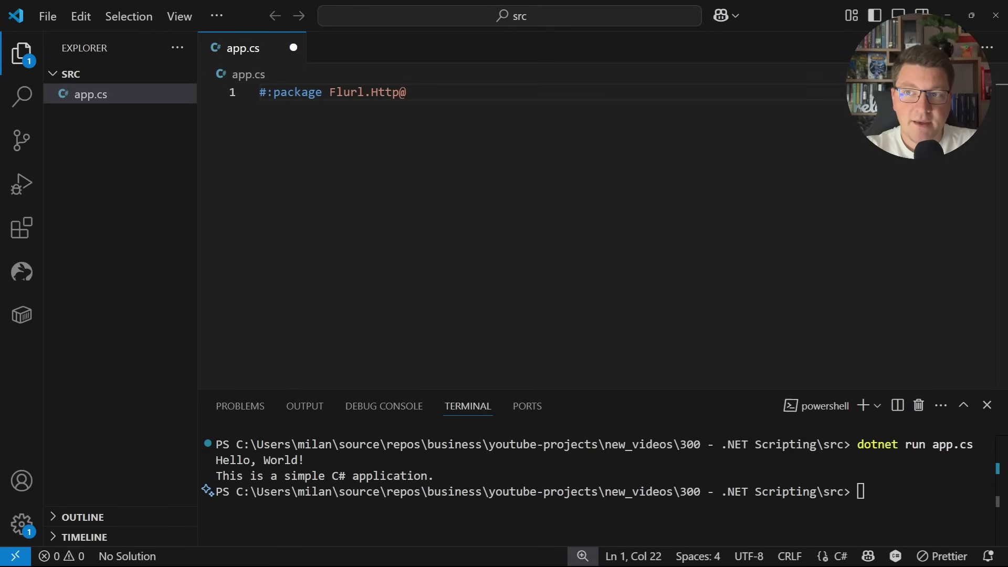
text(4.*)
key(ctrl+s)
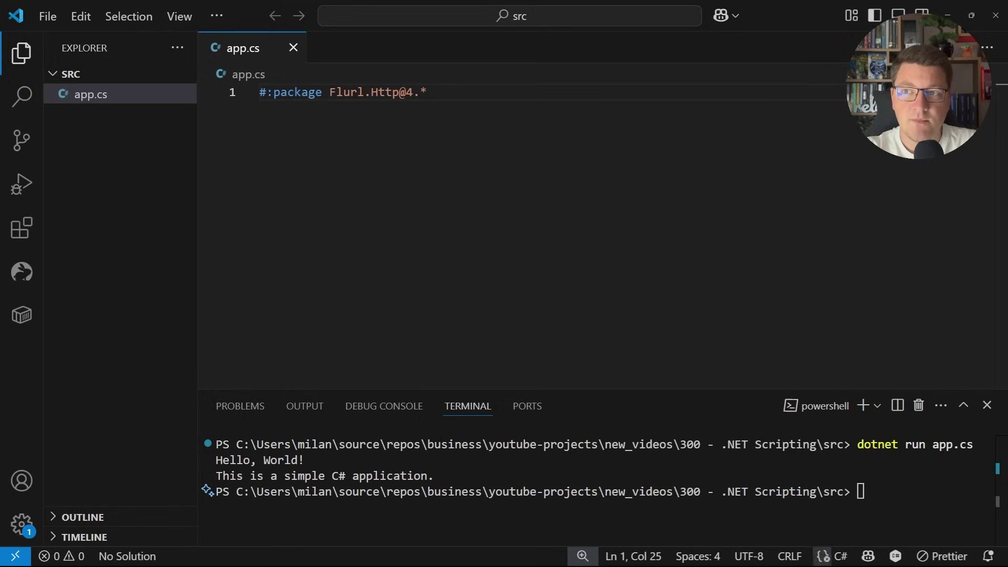
- Pin the Flurl.Http version to 4.0.2, save, and add a using Flurl.Http line
key(BackSpace)
text(0.2)
key(ctrl+s)
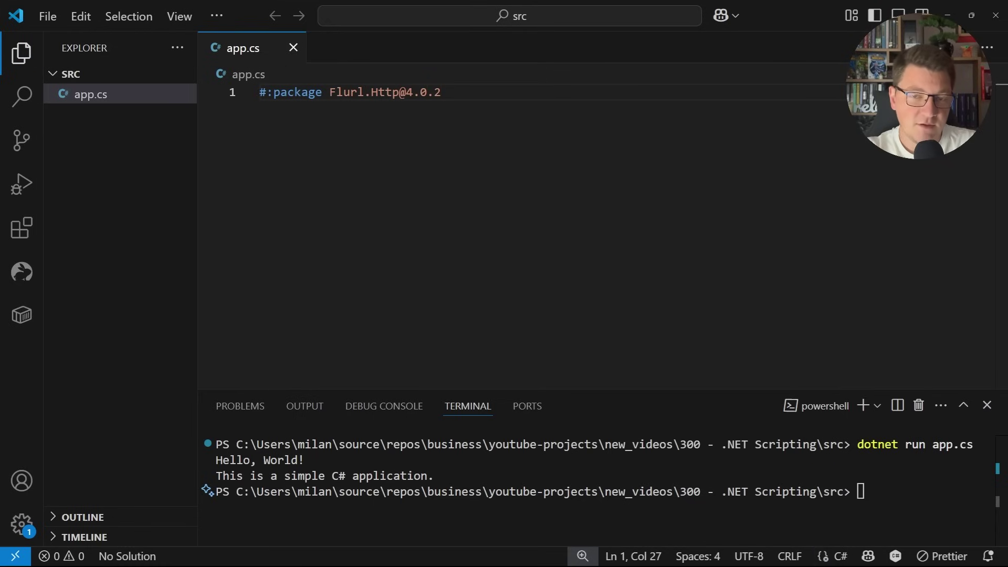
key(Return)
key(Return)
text(using Flurlt)
key(BackSpace)
- Complete the using line and start the request with the api.github.com URL
key(Tab)
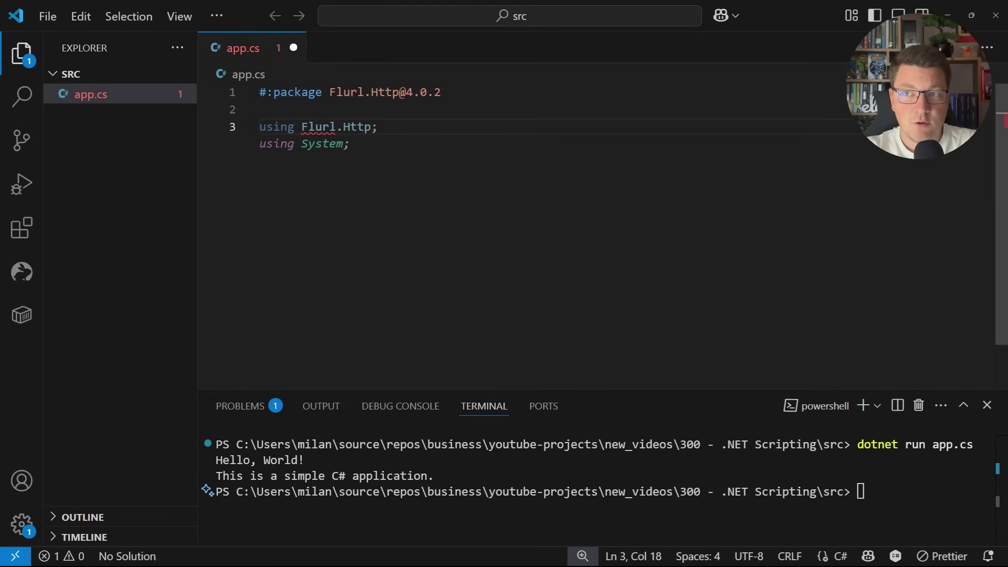
key(Return)
key(Return)
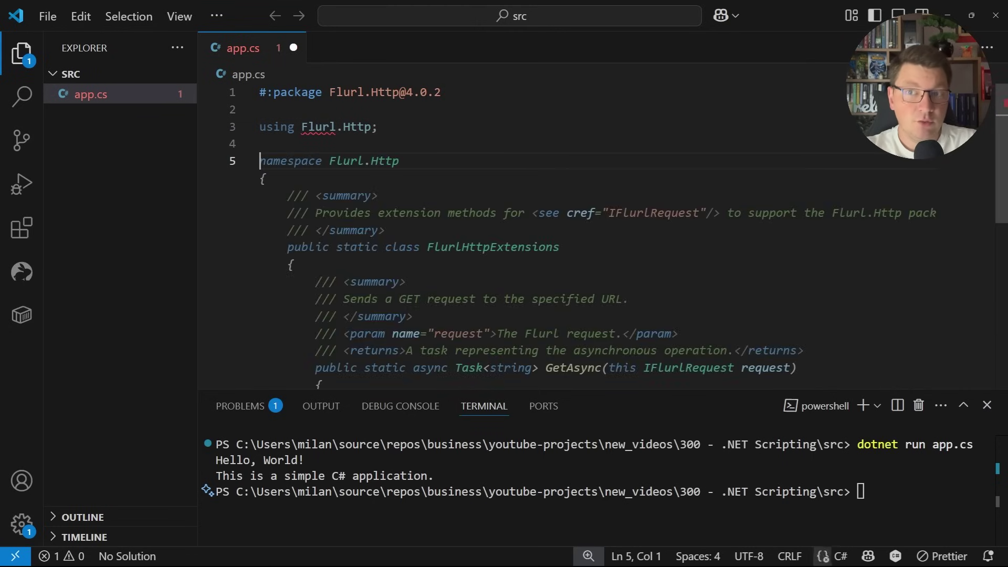
text(var )
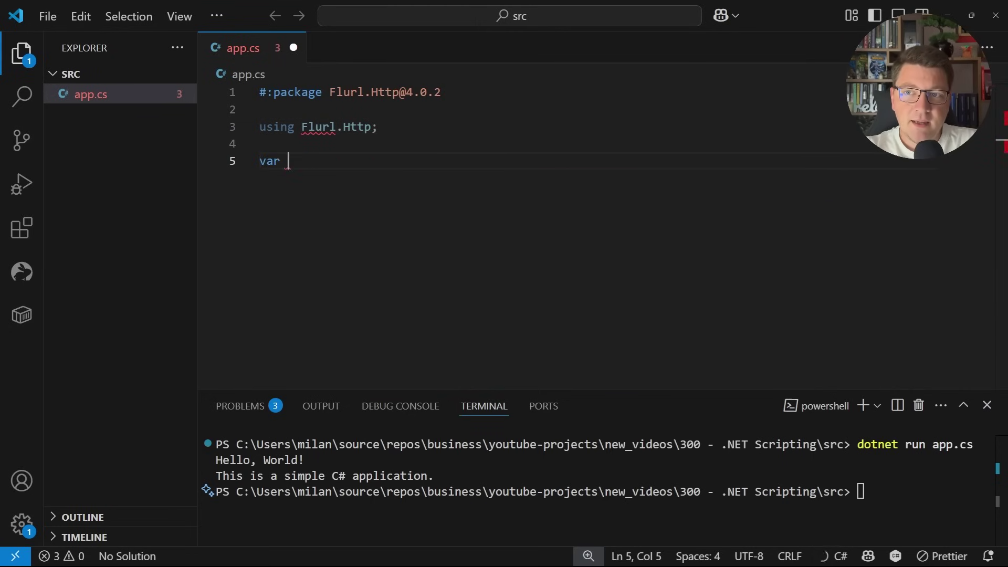
text(response )
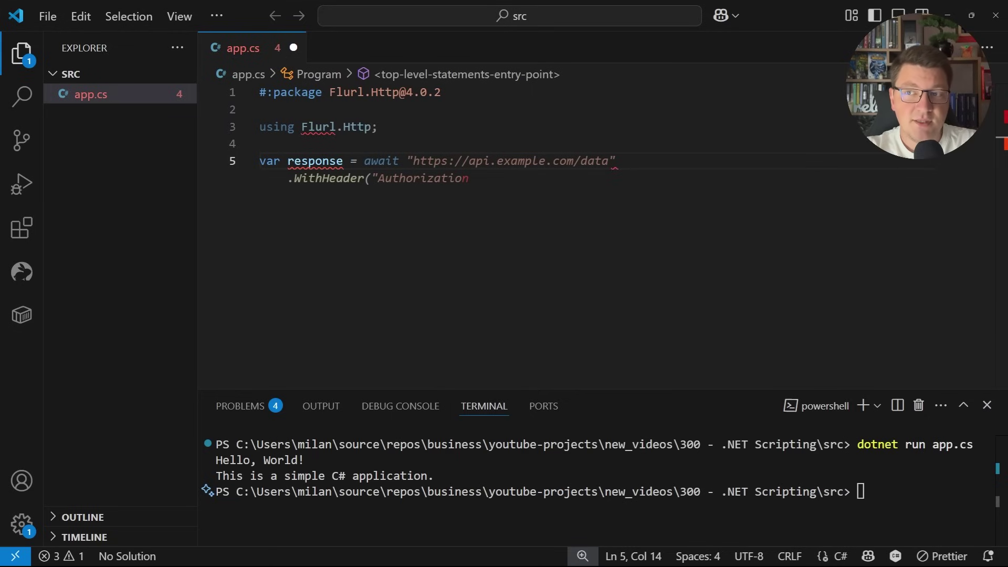
text(= await "https?)
key(BackSpace)
text(//api.githubc.om)
key(Left)
key(Left)
key(BackSpace)
key(BackSpace)
text(.c)
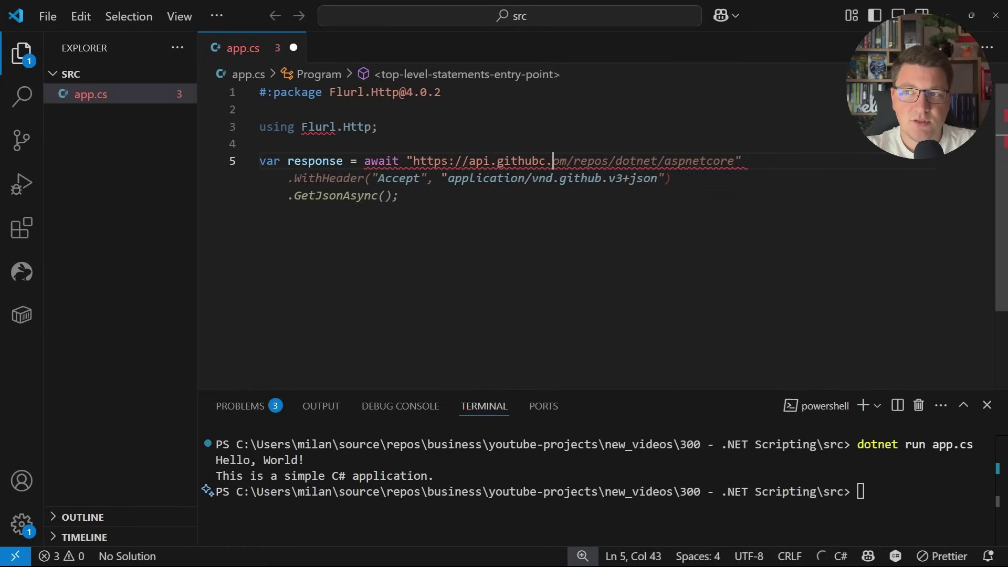
key(End)
key(Return)
text(.WithHeda)
- Add Accept and User-Agent headers to the Flurl request chain
key(BackSpace)
text(er)
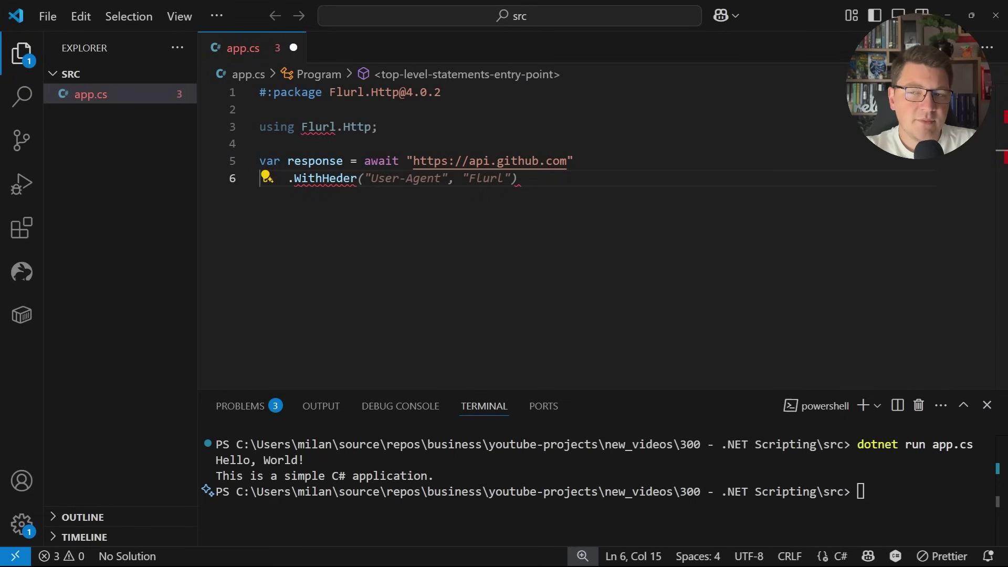
text((")
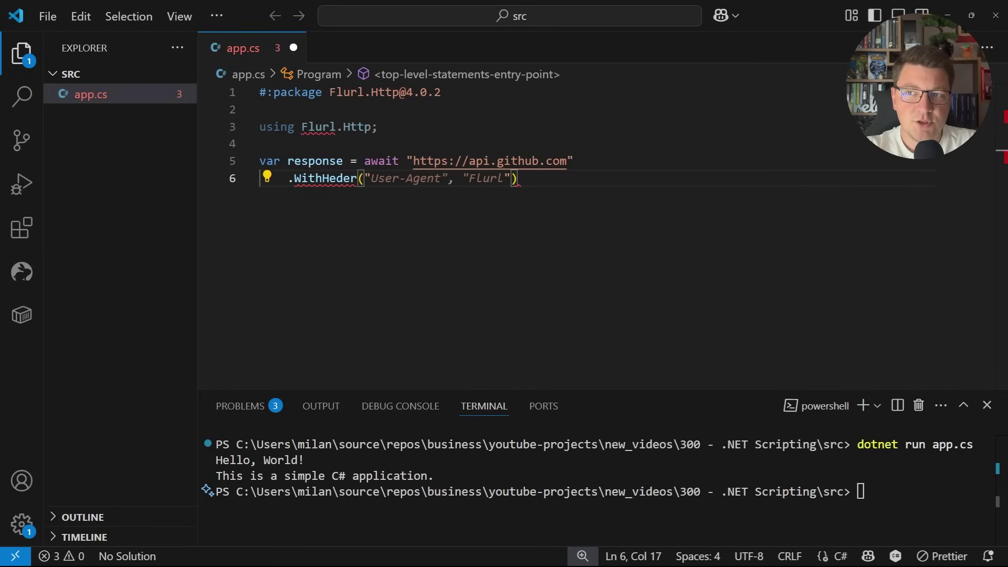
text(Accept)
key(Tab)
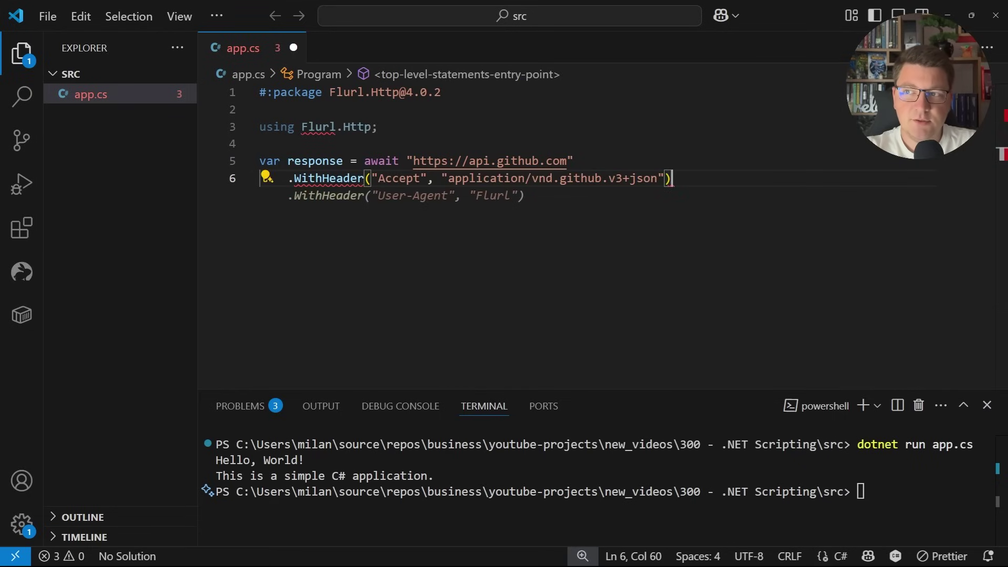
key(Return)
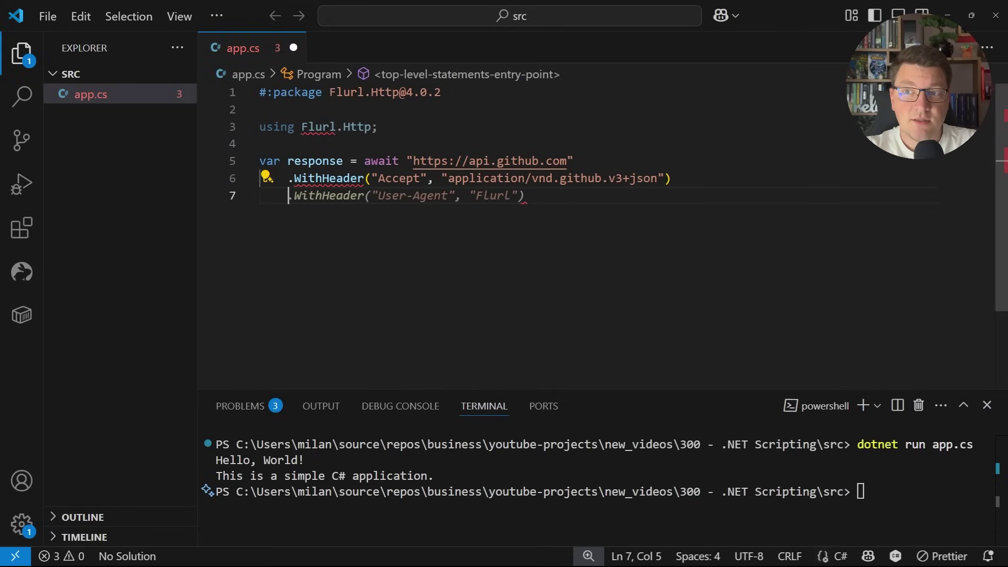
key(Tab)
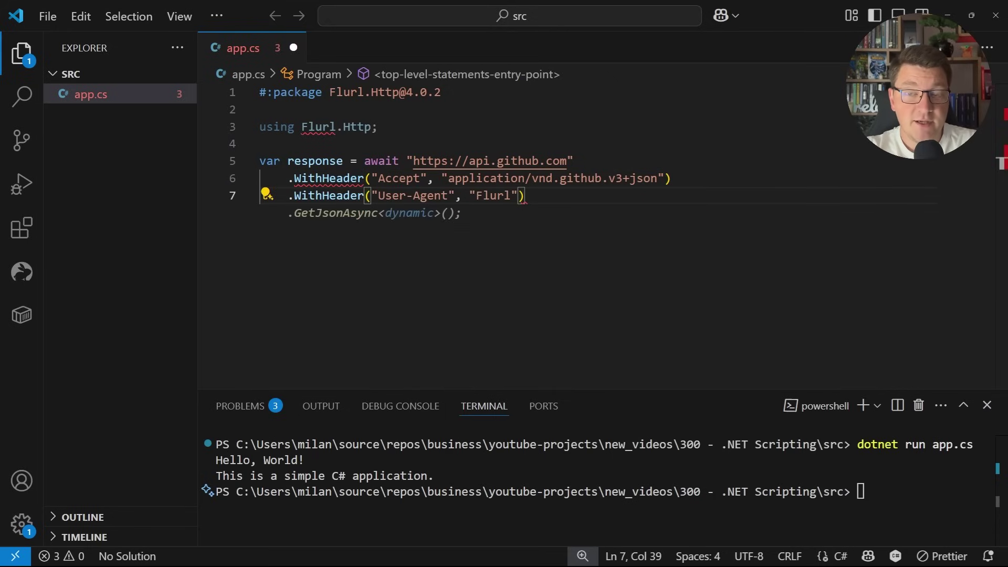
- Send the request with GetAsync() and print response.StatusCode
key(Return)
text(.GetAsync();)
key(Return)
key(Return)
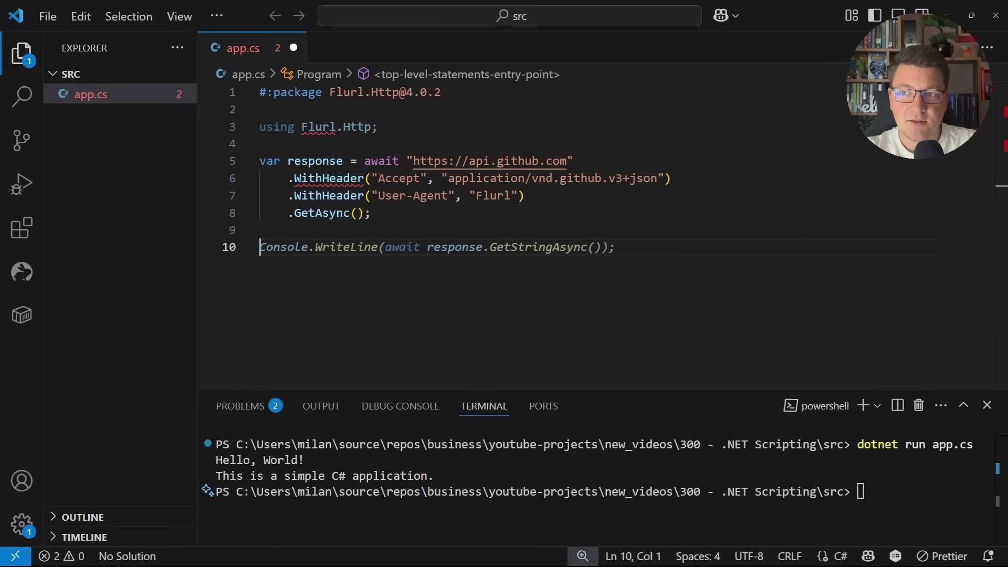
text(Console.Wr)
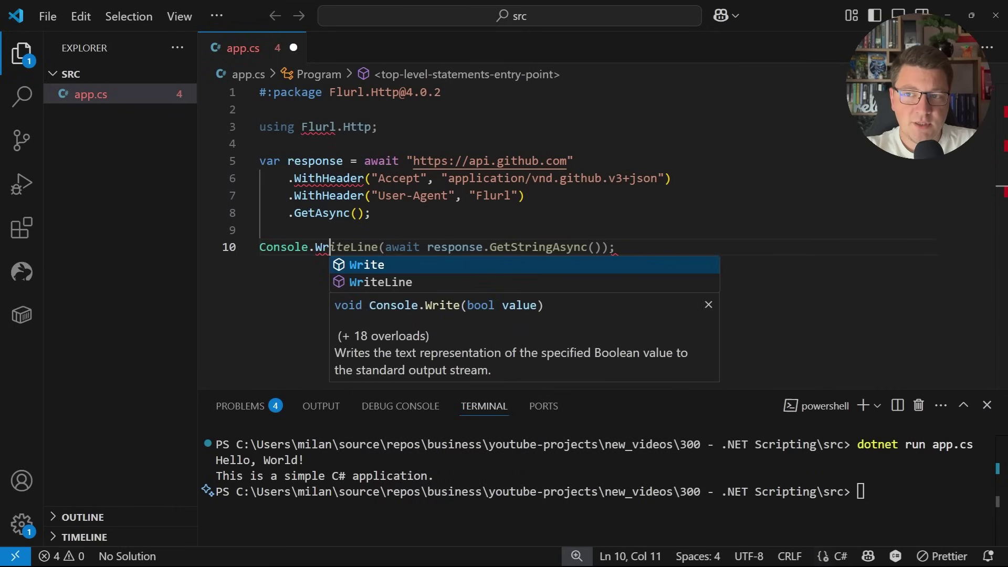
text(iteLine()
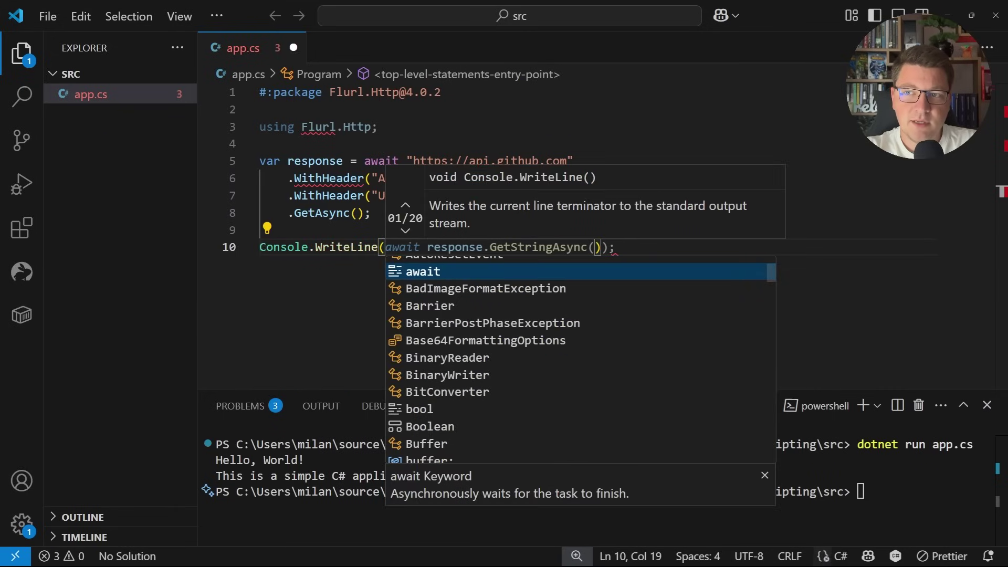
text(response.)
key(Tab)
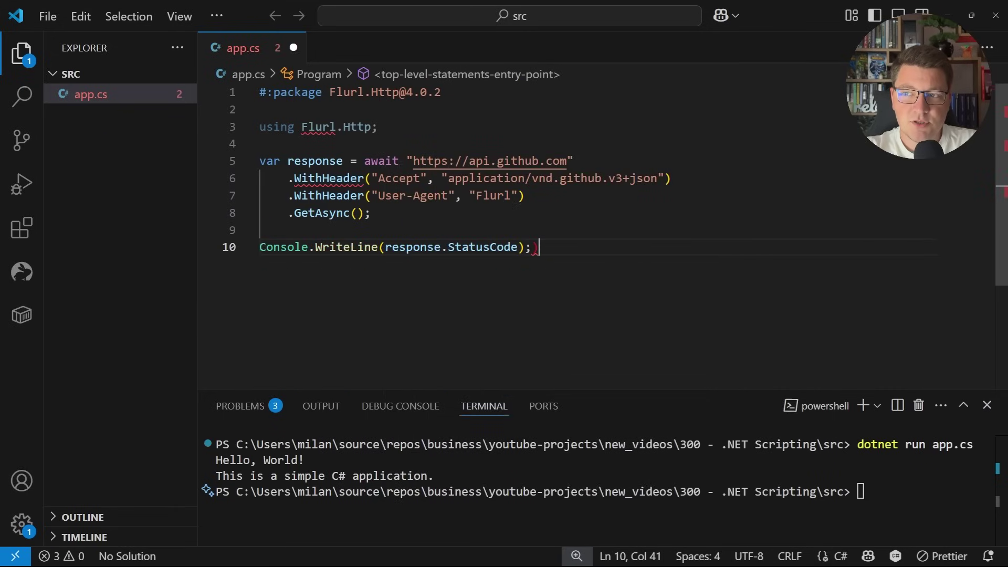
key(BackSpace)
key(BackSpace)
- Save app.cs and rerun it using the recalled dotnet run app.cs command
key(ctrl+s)
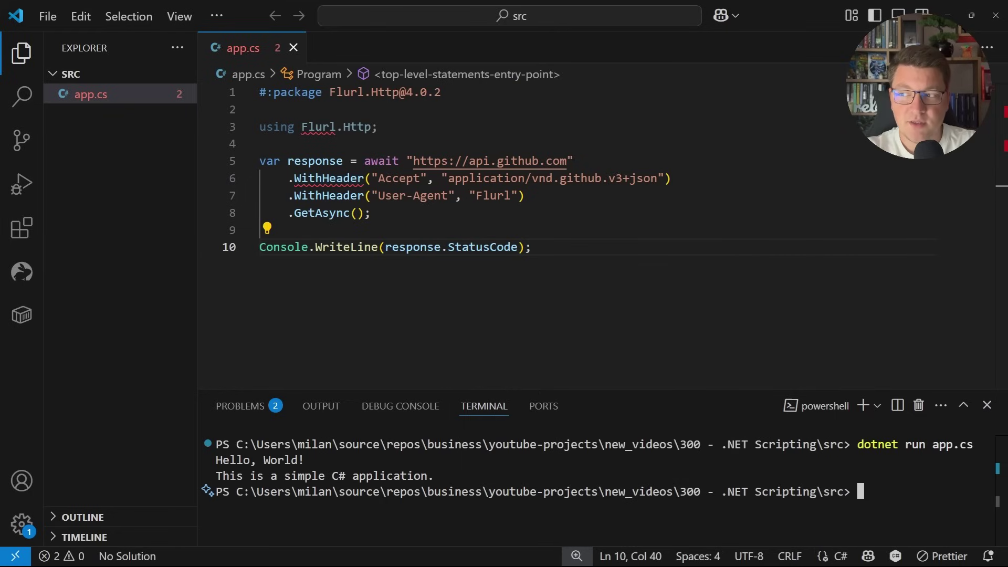
key(Up)
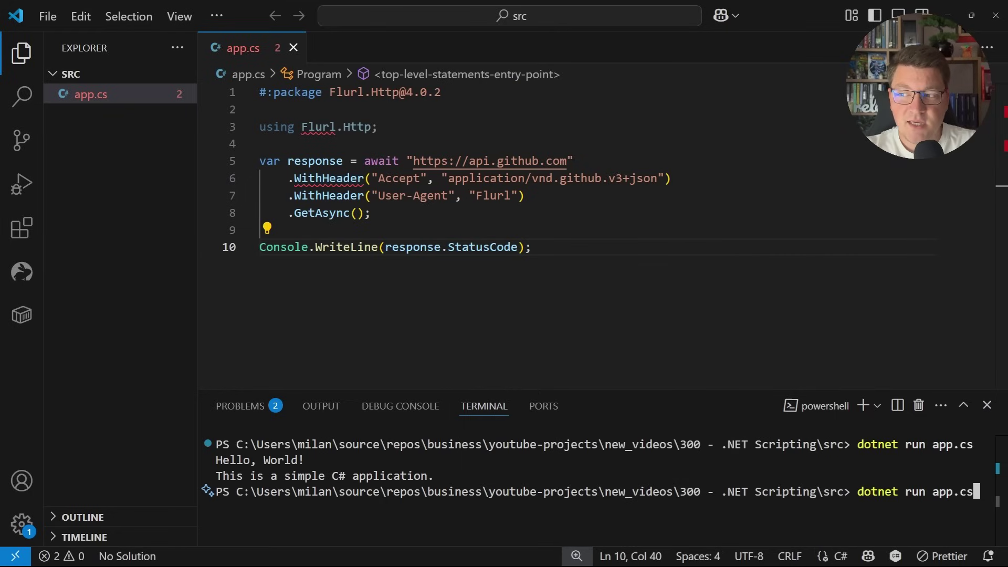
key(Return)
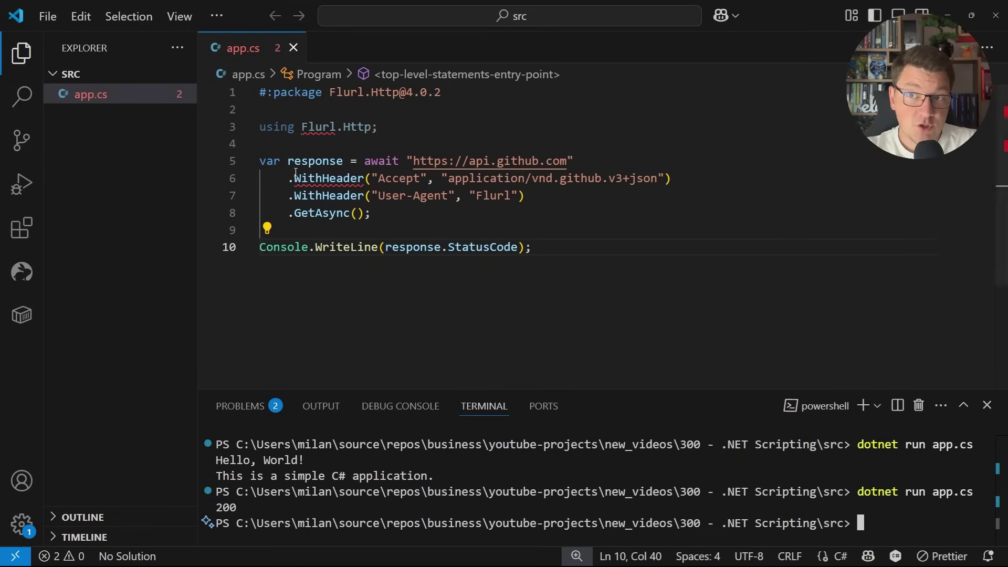
drag(329, 92, 451, 92)
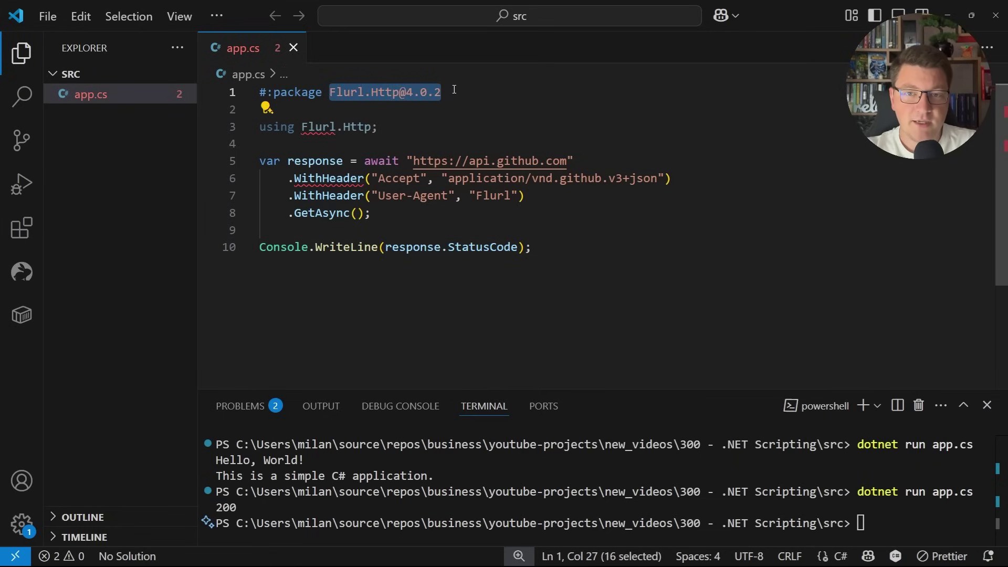
click(394, 144)
drag(532, 247, 259, 125)
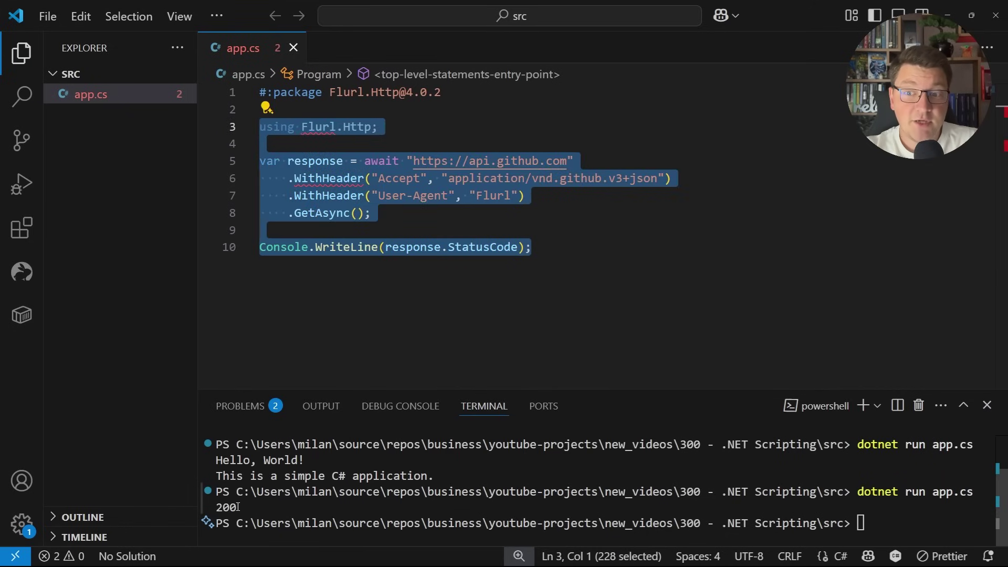
drag(236, 507, 216, 507)
click(546, 248)
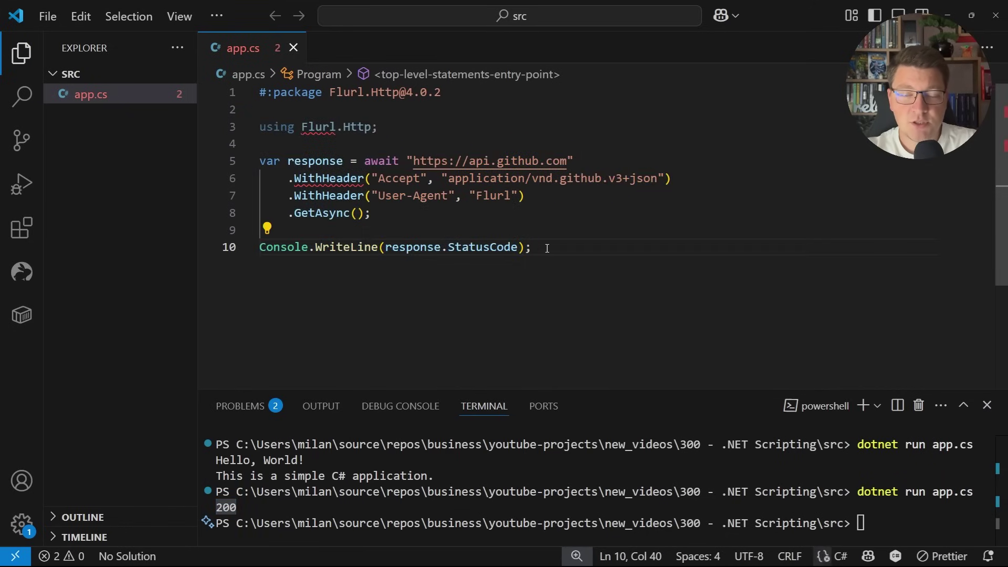
- Add a line printing await response.GetJsonAsync<object>()
key(Return)
key(Return)
text(Console.)
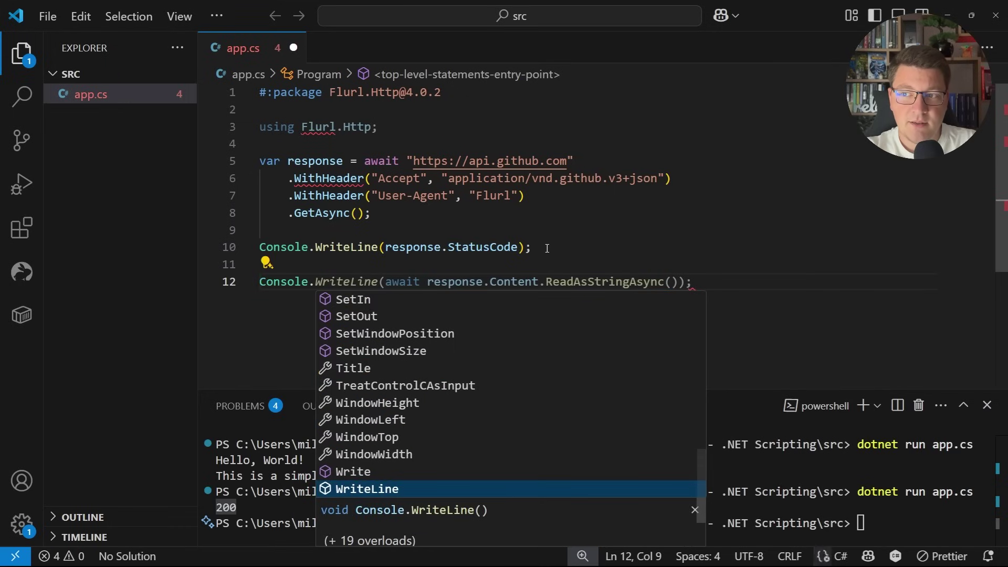
text(WriteLine(response.)
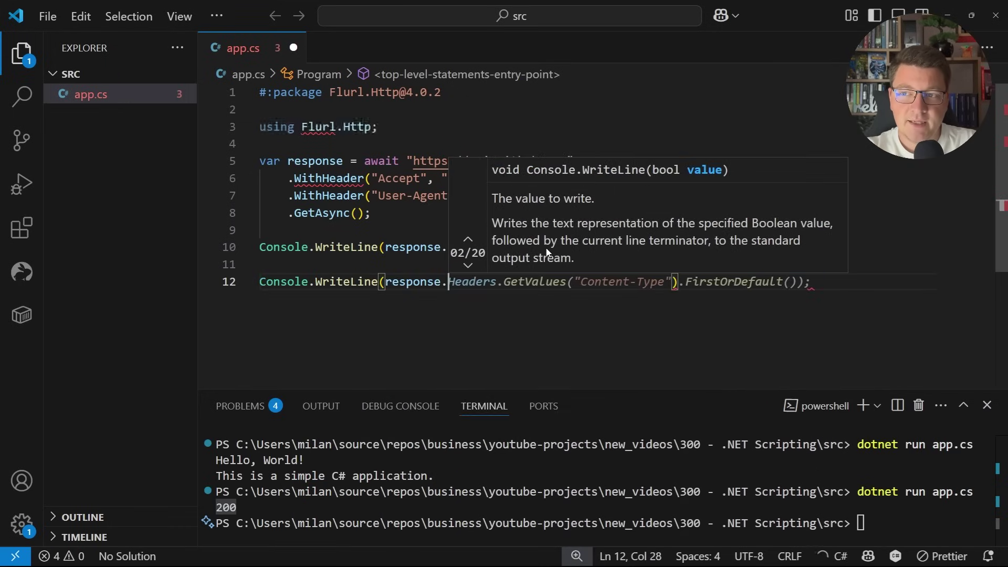
key(ctrl+Left)
text(await)
key(ctrl+Right)
key(Right)
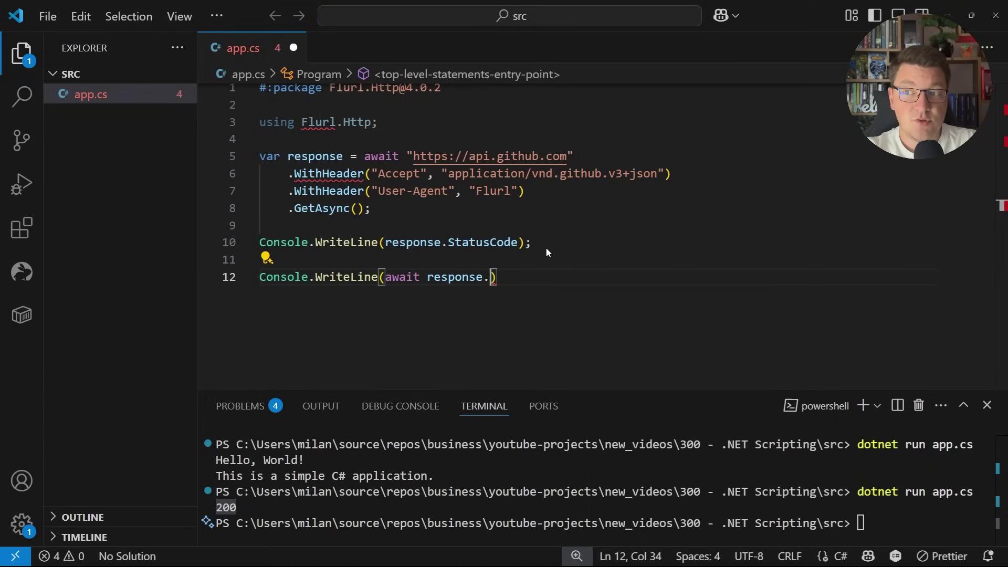
text(GetJsonAsyn)
key(BackSpace)
text(nc<Ma)
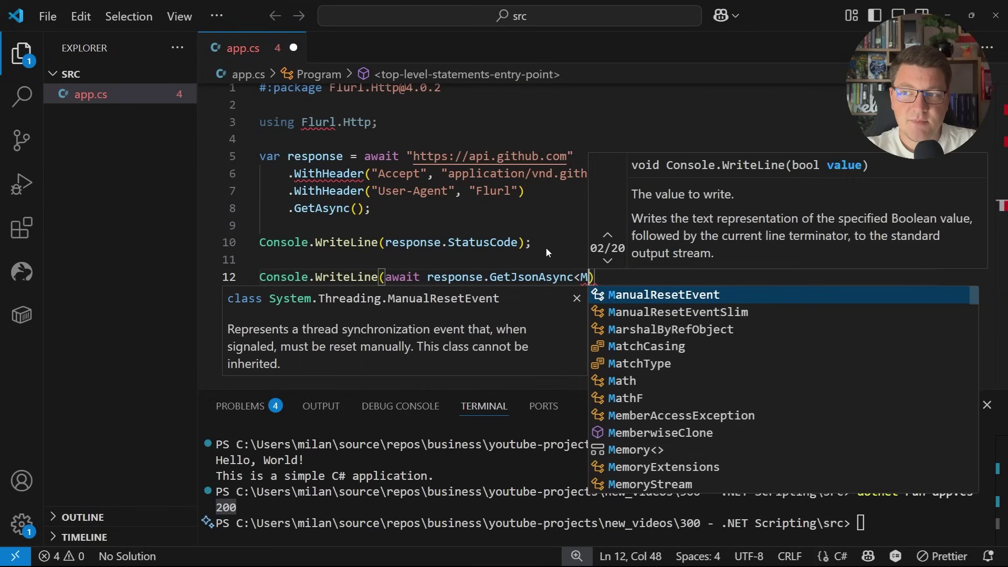
key(BackSpace)
key(BackSpace)
text(i)
key(BackSpace)
text(object>)
key(Delete)
key(Delete)
key(End)
text(())
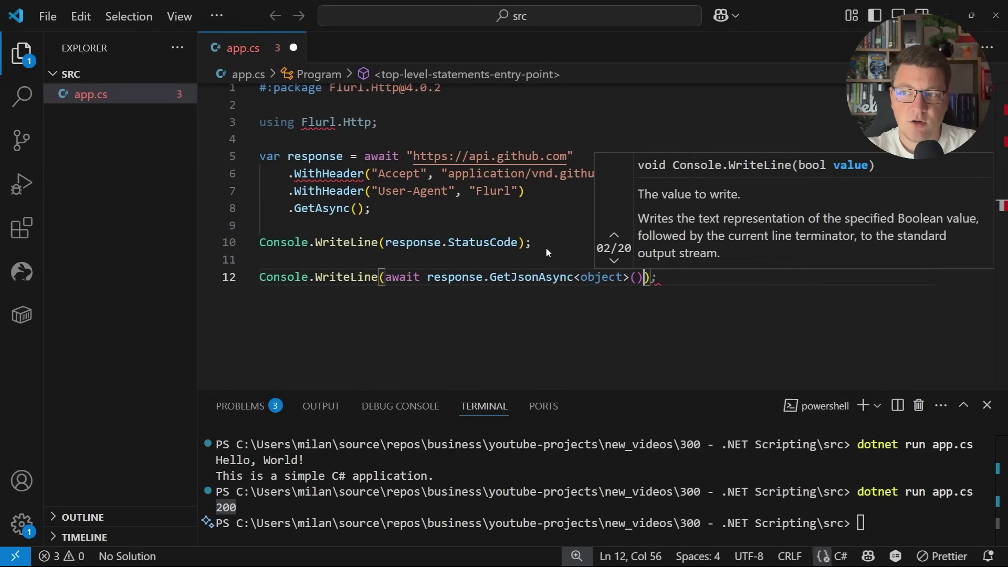
- Save and rerun app.cs, enlarging the terminal to read the GitHub JSON output
key(Right)
text(;)
key(ctrl+s)
click(871, 498)
key(Up)
key(Return)
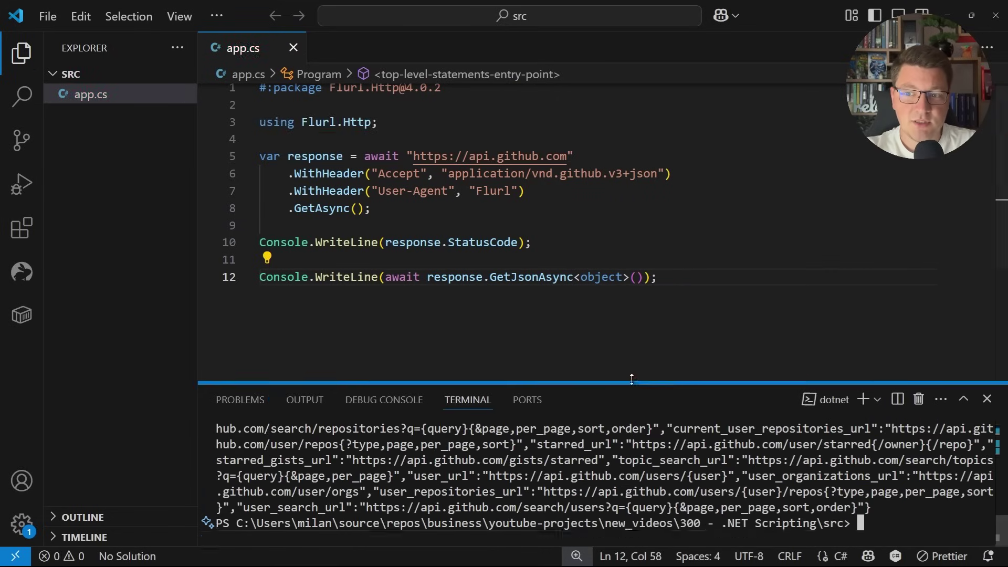
drag(632, 389, 634, 173)
scroll(758, 425, up, 3)
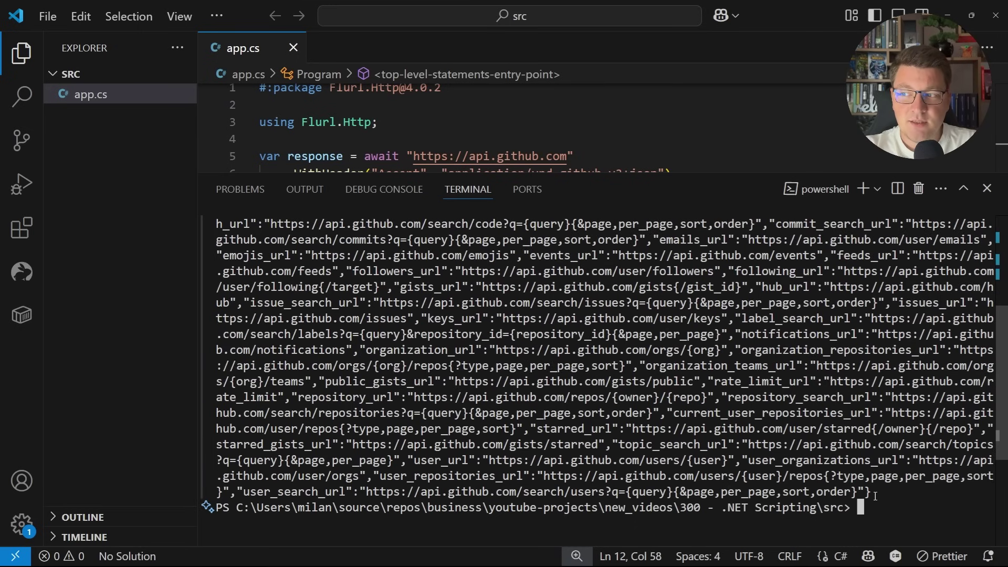
mouse_move(874, 496)
mouse_down()
mouse_move(383, 411)
mouse_move(396, 153)
mouse_move(576, 156)
mouse_up()
scroll(383, 411, up, 2)
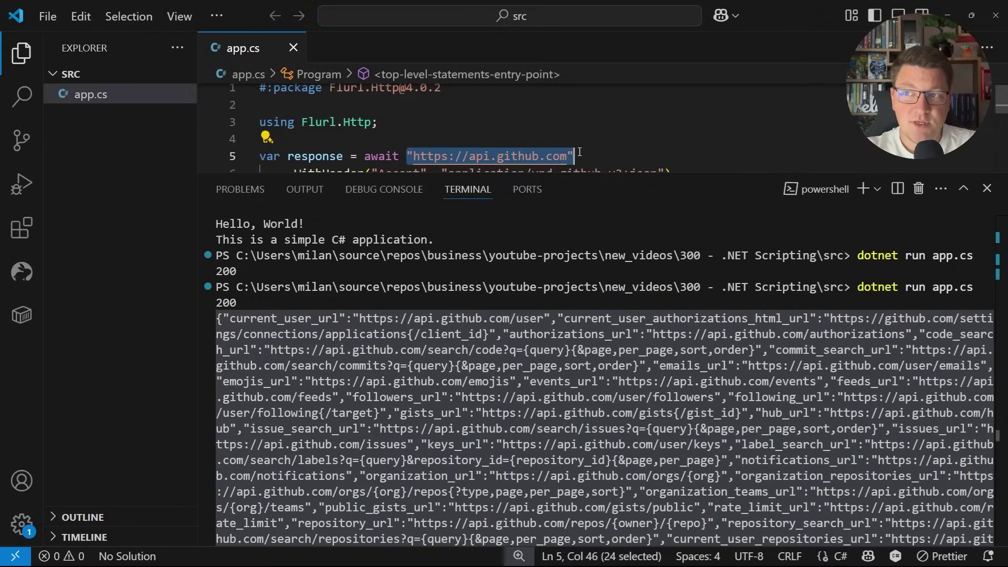
- Clear the terminal with Ctrl+L, shrink the panel, and refocus the app.cs editor
click(700, 197)
key(ctrl+l)
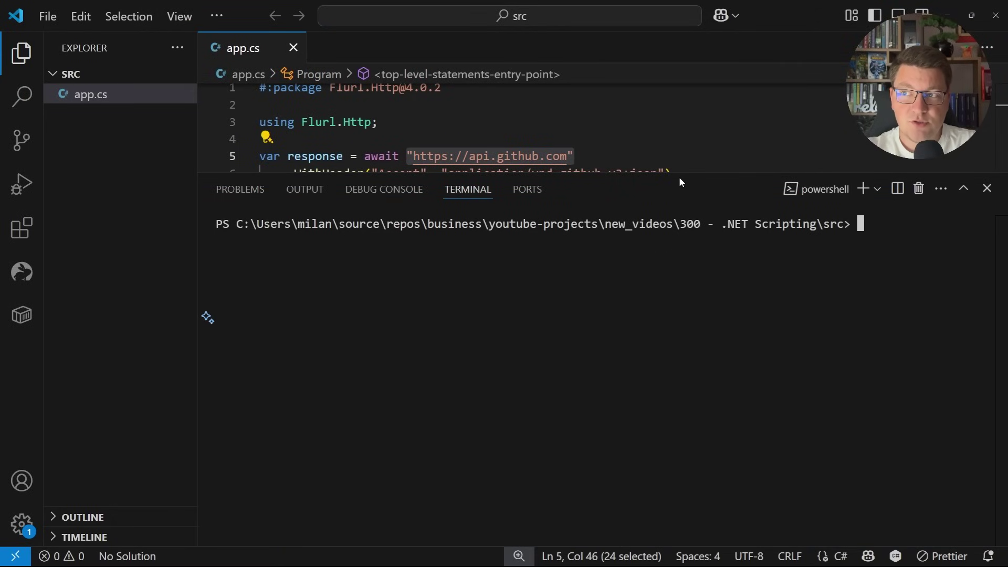
drag(680, 176, 677, 388)
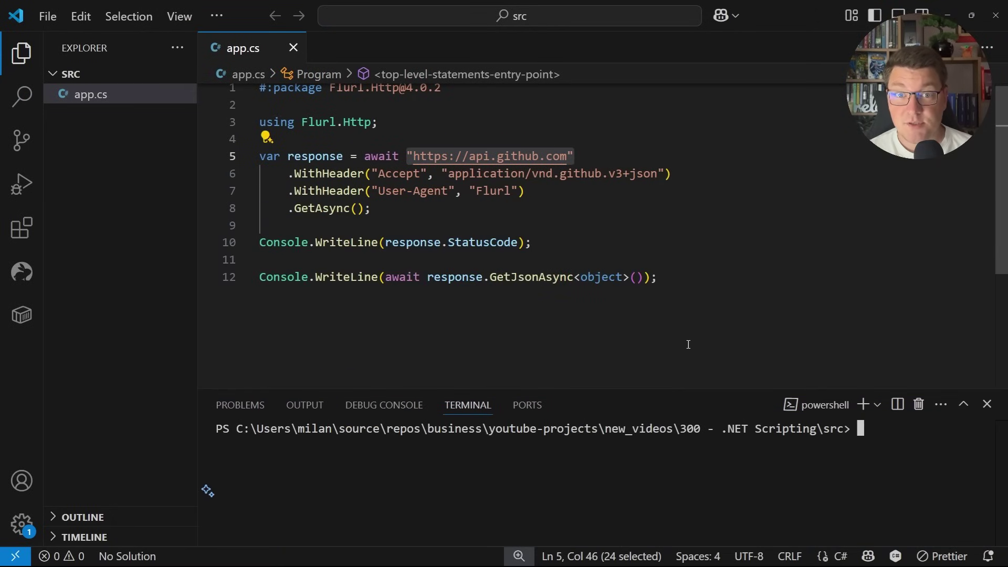
click(687, 344)
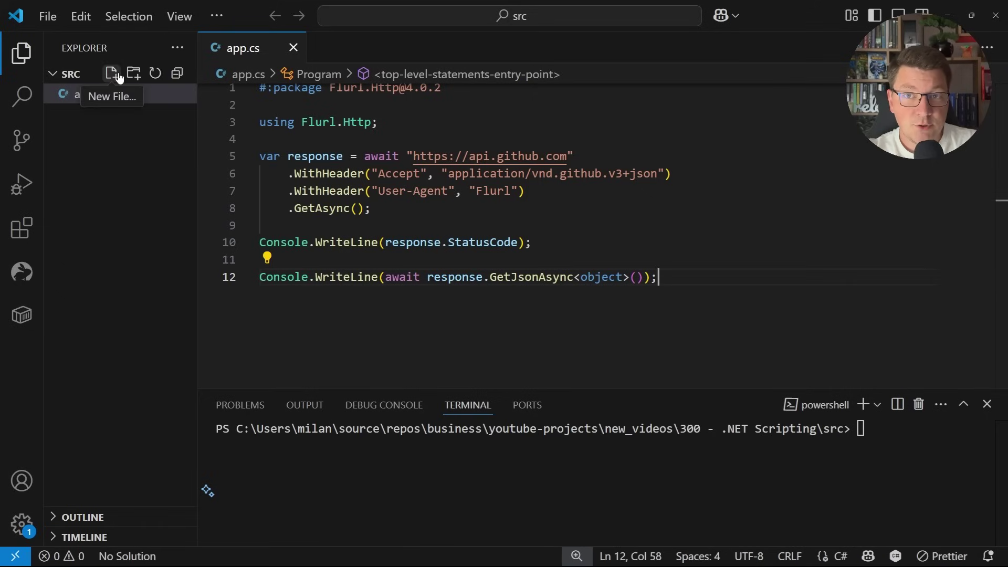
- Create api.cs in src with a #:sdk Microsoft.NET.Sdk.Web directive
click(112, 73)
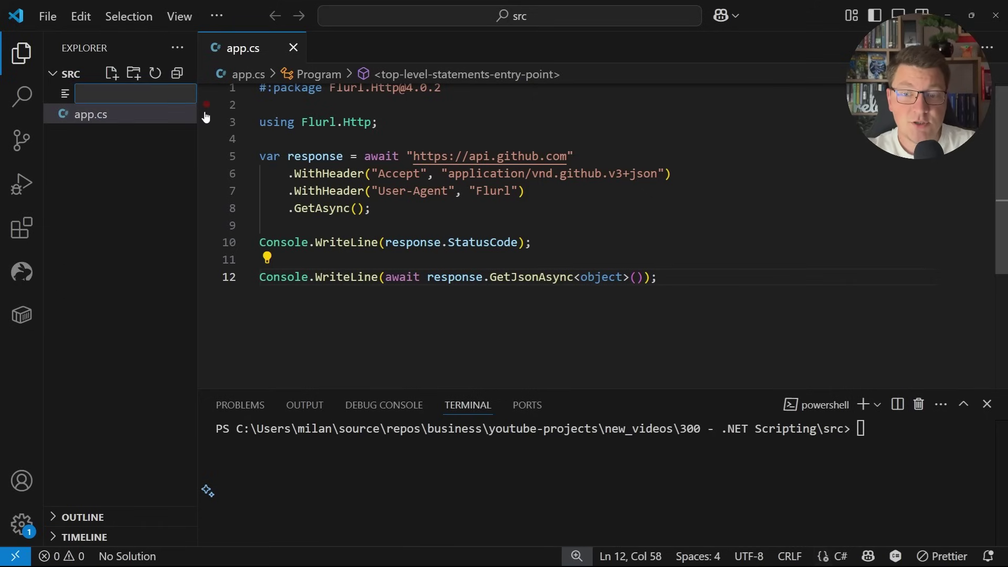
text(api.cs)
key(Return)
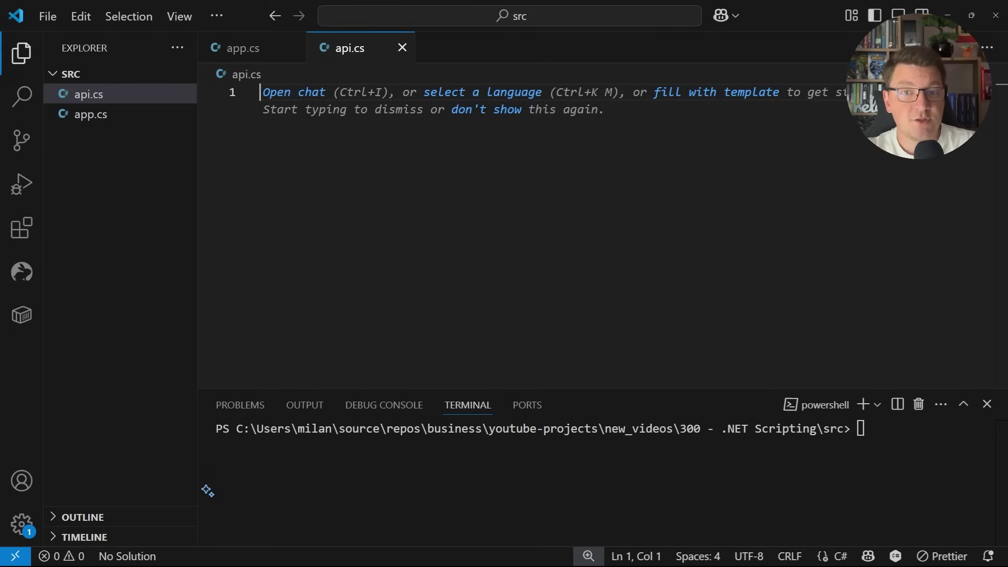
text(#)
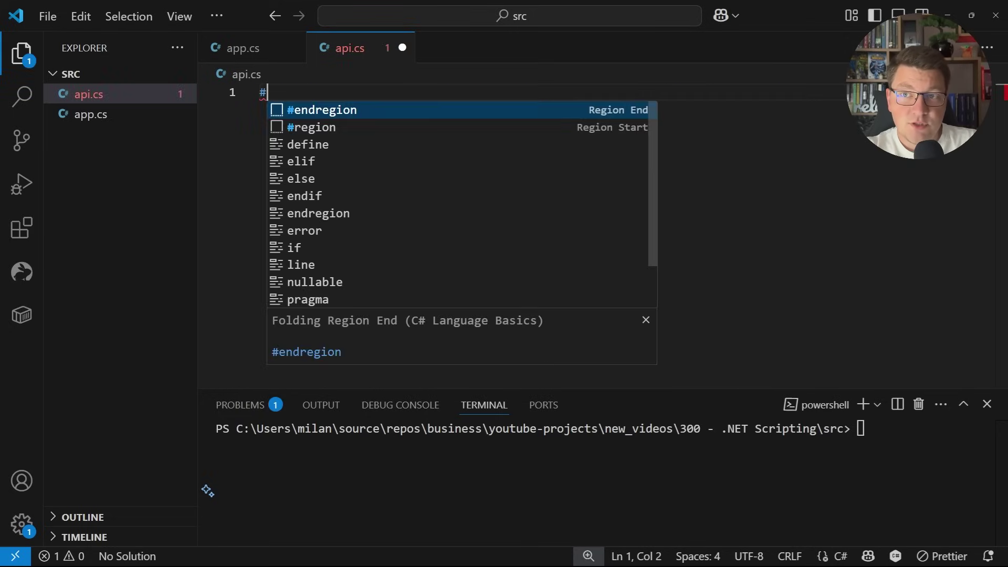
text(:sdk)
key(Tab)
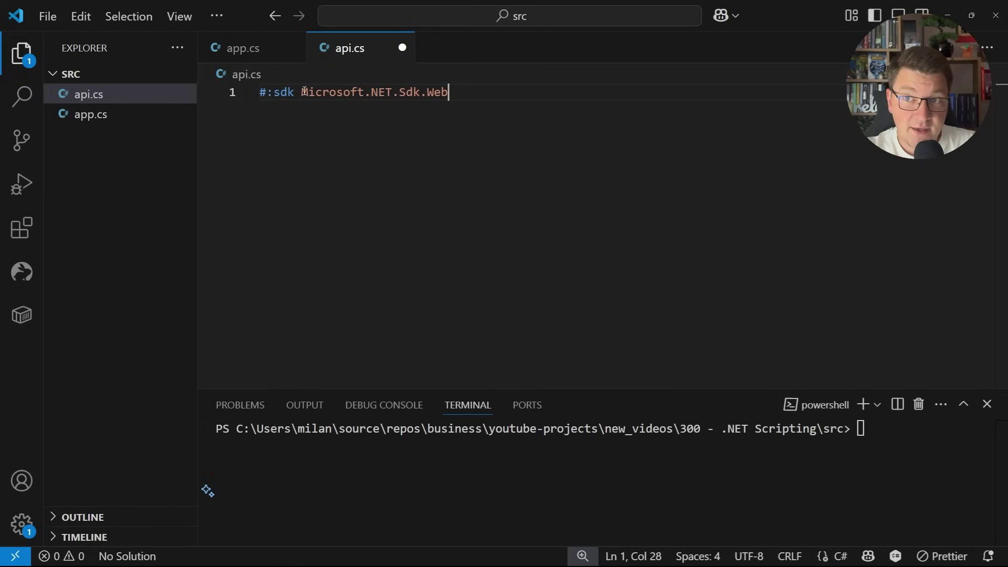
drag(304, 93, 453, 94)
click(479, 86)
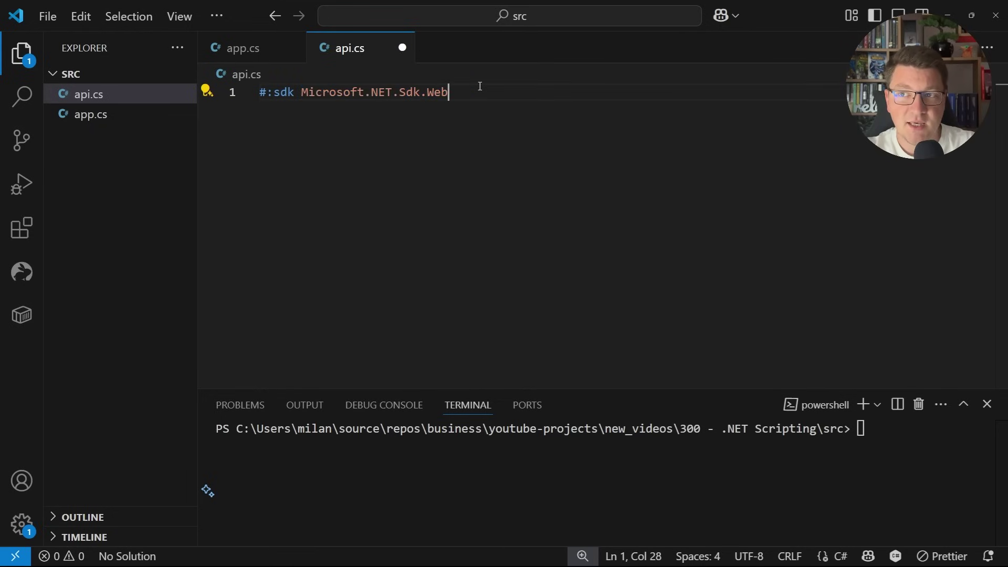
- Add the #:package Microsoft.AspNetCore.OpenApi@9.* directive and save api.cs
key(Return)
text(#:p)
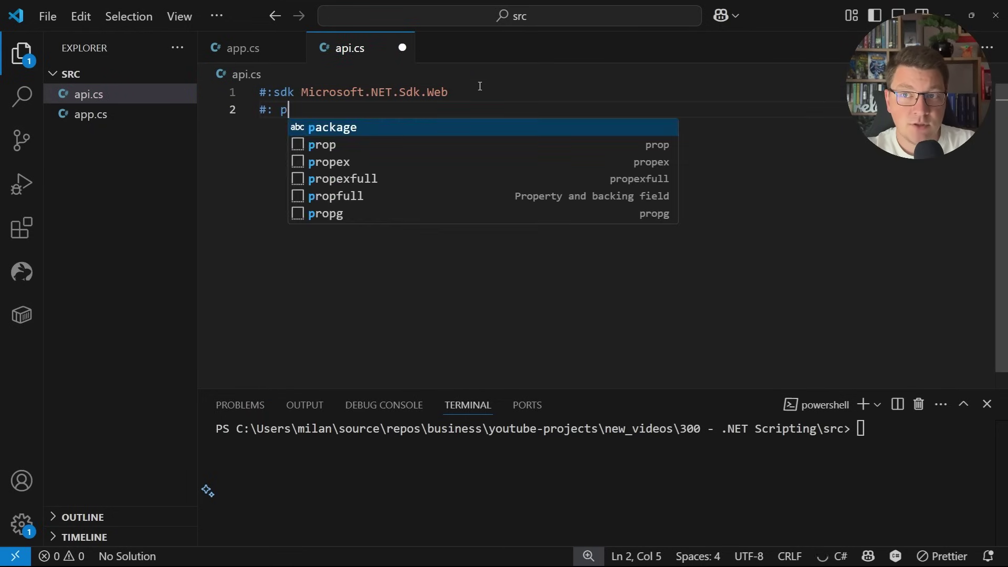
text(akc)
key(BackSpace)
key(BackSpace)
text(ckage)
key(Tab)
key(BackSpace)
key(BackSpace)
key(BackSpace)
text(OpenAPI)
key(BackSpace)
key(BackSpace)
text(pi@9.*)
key(ctrl+s)
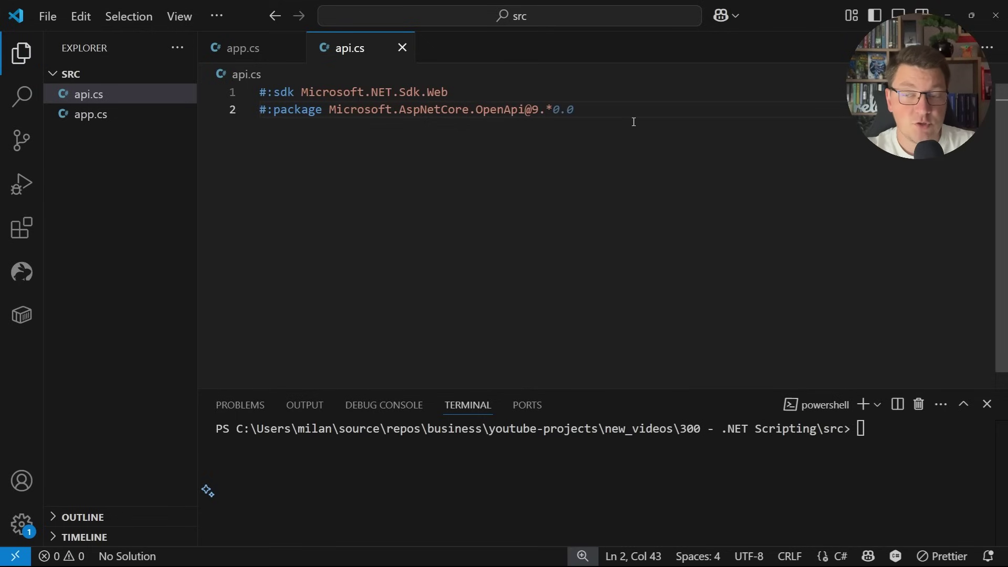
- Add the builder, AddOpenApi services and app Build statements
key(Return)
key(Return)
text(var builder)
key(Tab)
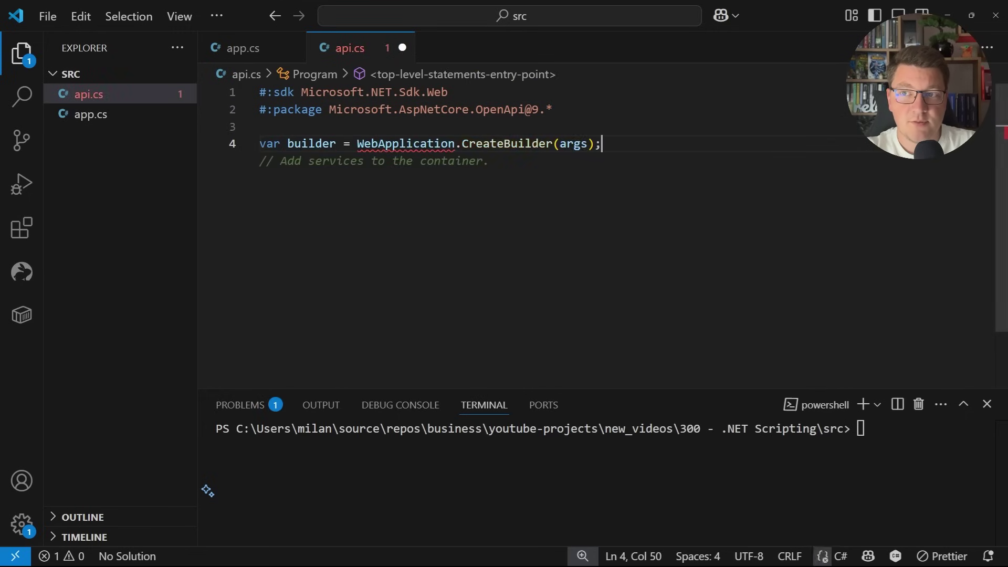
key(Return)
key(Return)
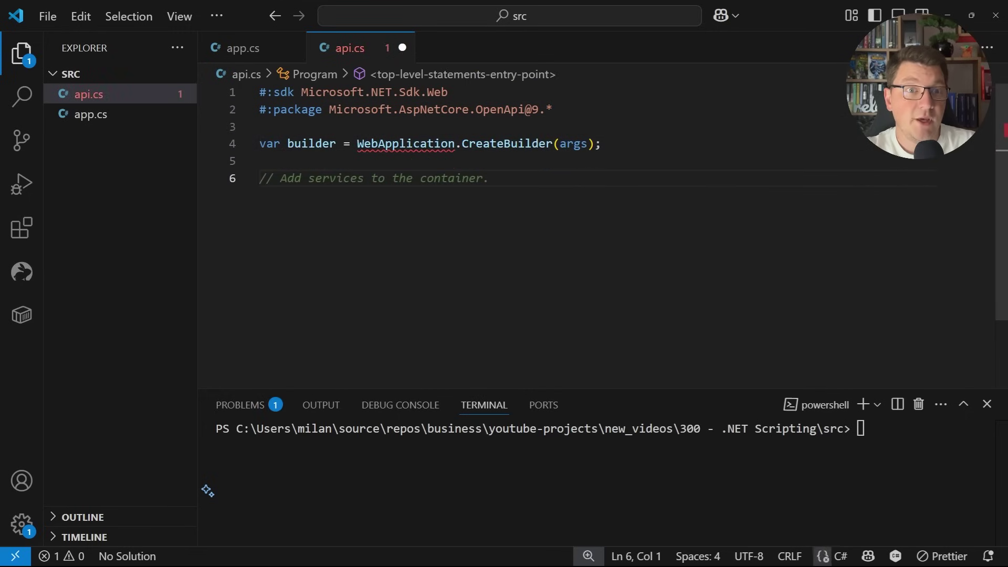
text(build)
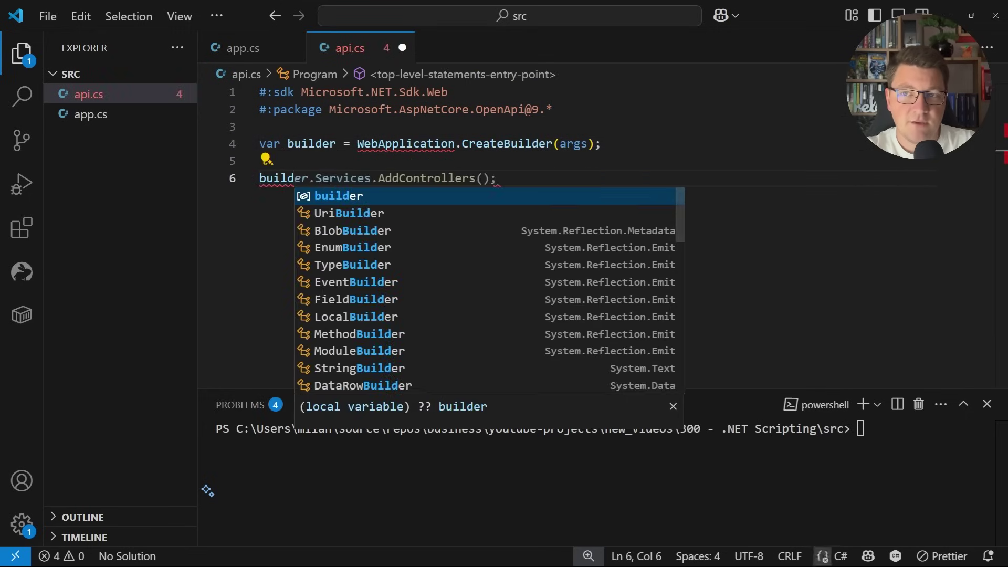
text(er.Services.AddOpenApi();)
key(Return)
key(Return)
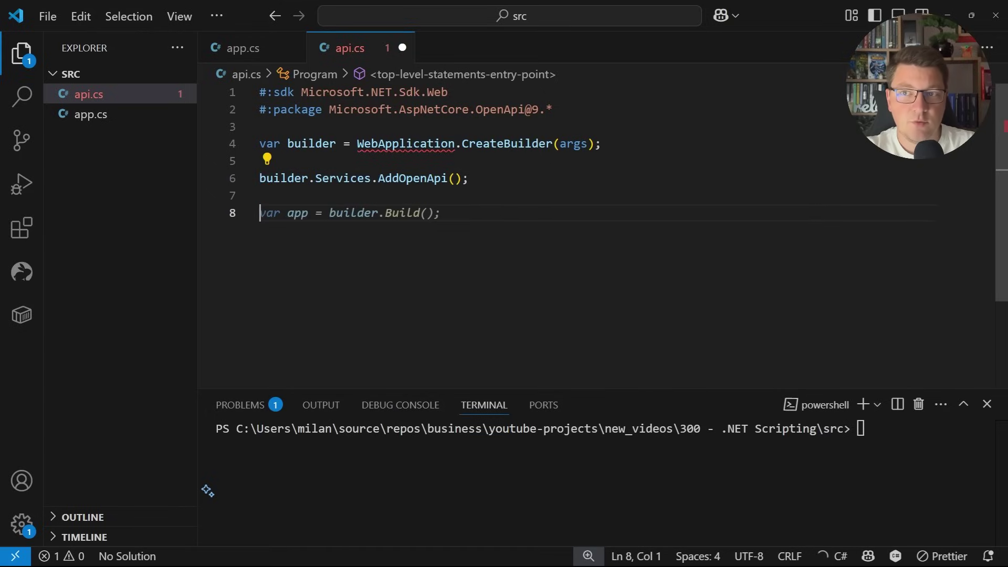
text(v)
key(Tab)
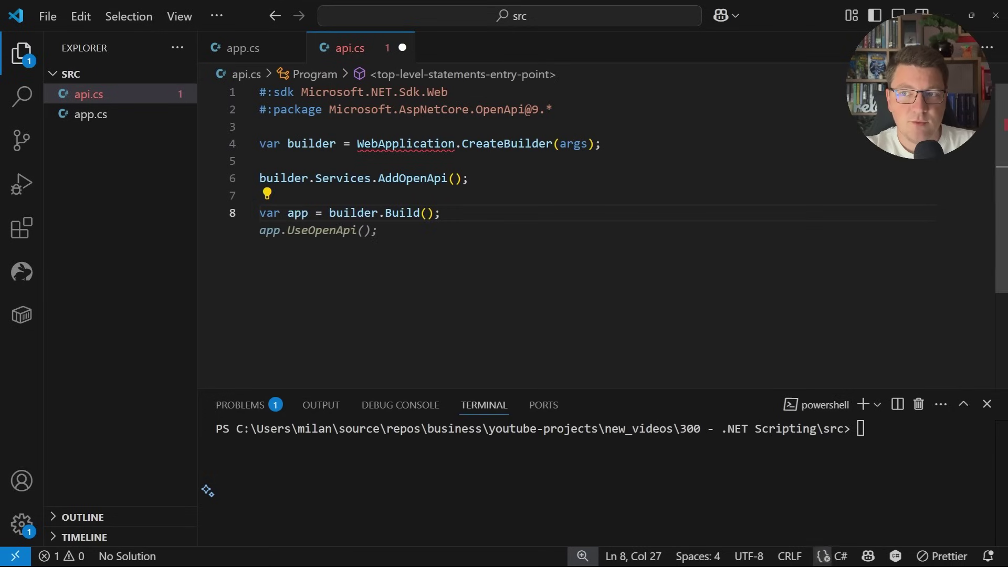
key(Return)
key(Return)
text(app.)
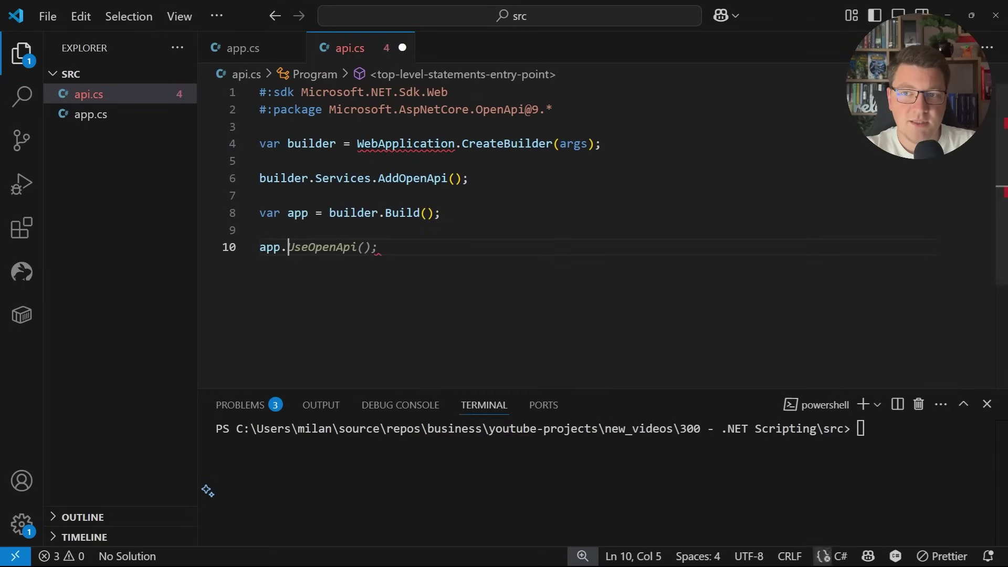
text(MapA)
- Add MapOpenApi, the hello root and users-by-id GET endpoints, and app.Run()
key(BackSpace)
text(O)
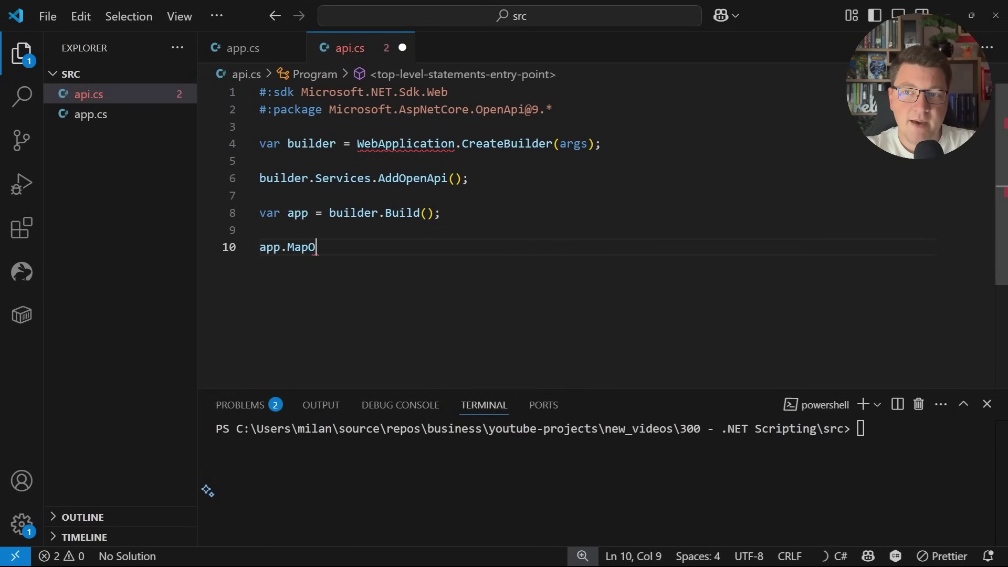
text(pen)
key(Tab)
key(Return)
key(Return)
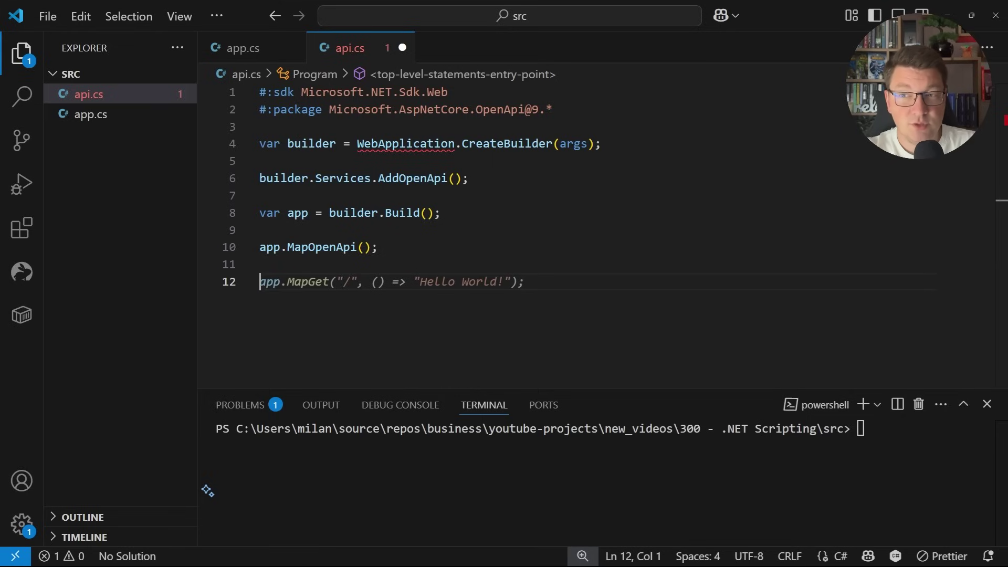
text(app.MapGet("/", () => "Hello from a file-based API!"); app.MapGet("/users/{id}", (int id) => new { Id = id, Name = $"User {id}" });)
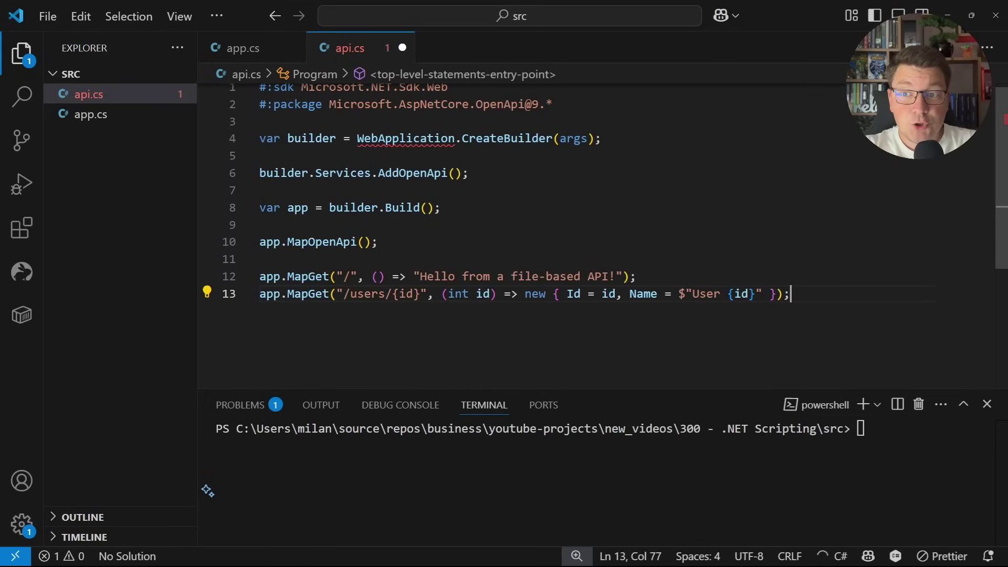
key(Return)
key(Return)
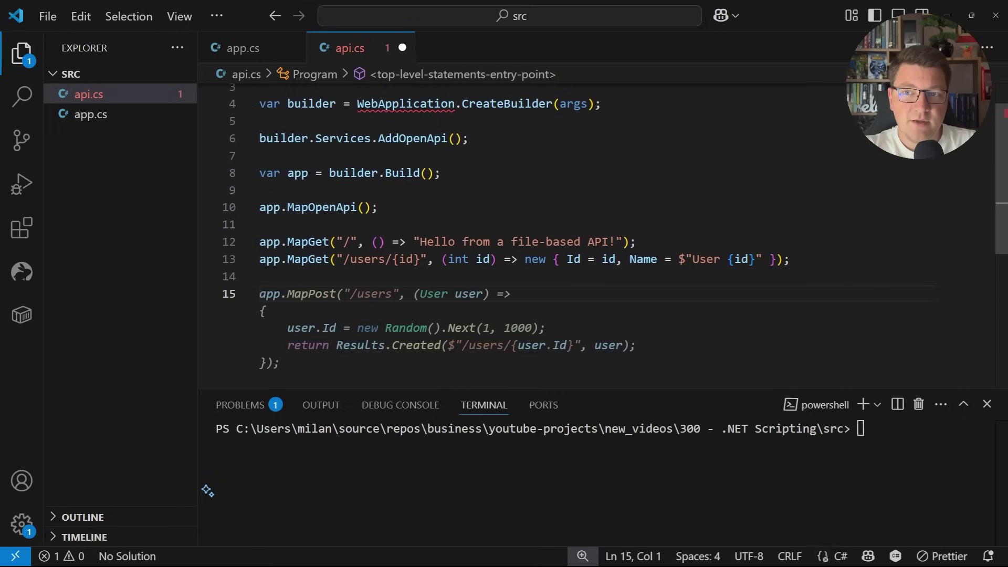
text(app.Run())
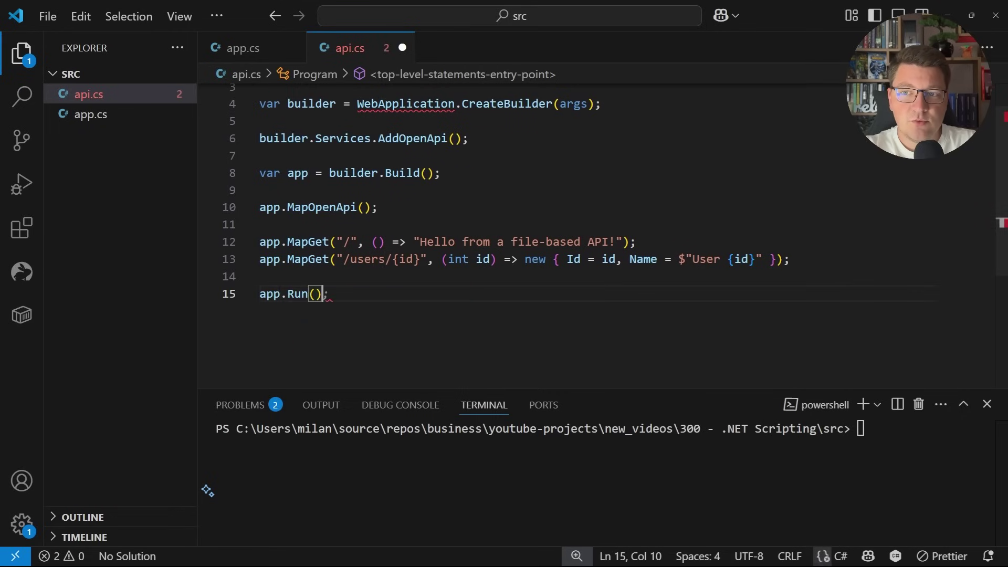
text(;)
key(Escape)
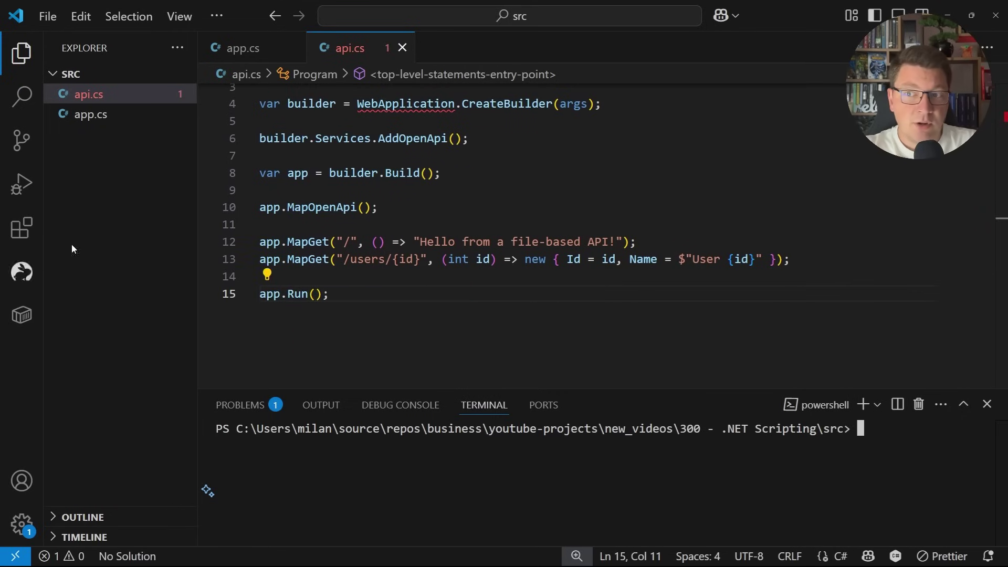
scroll(577, 217, up, 1)
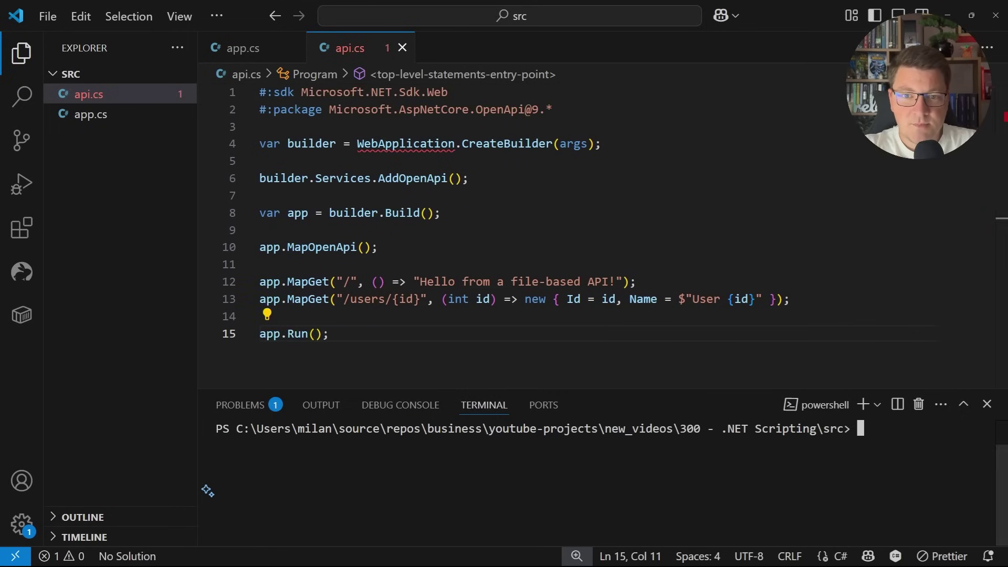
text(dotnet run api.cs)
- Run api.cs with dotnet run so it listens on localhost:5000
key(Return)
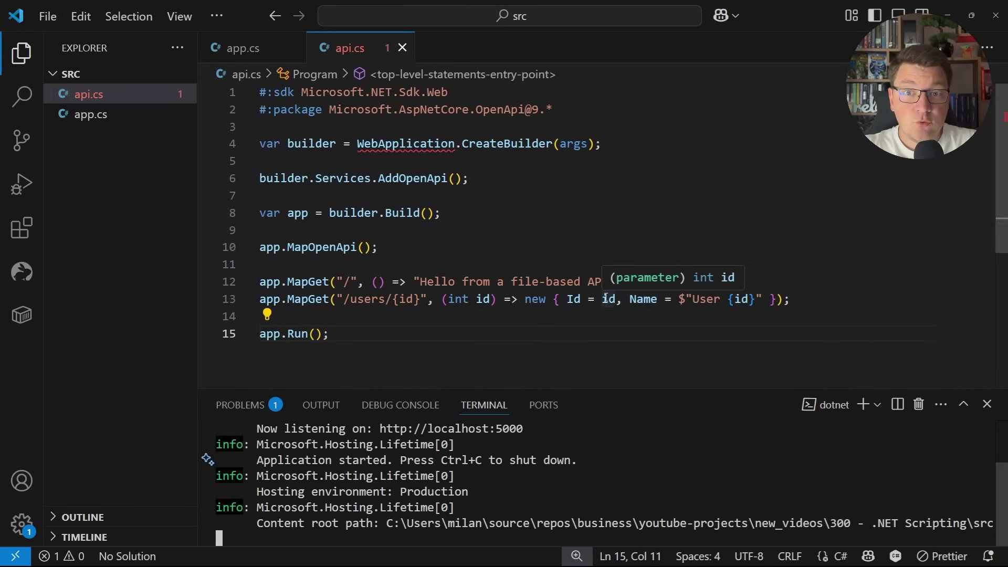
scroll(567, 463, up, 1)
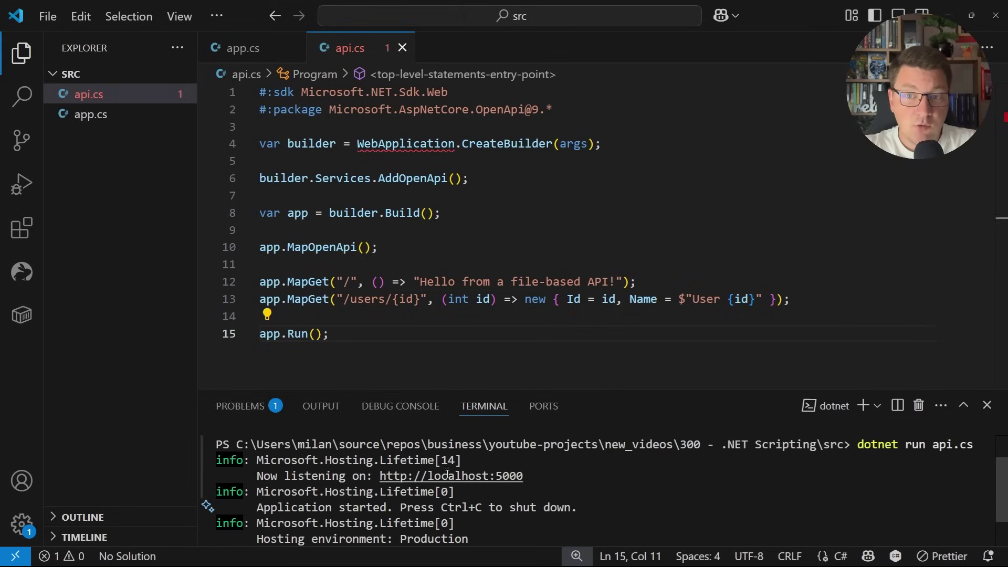
- From Command Prompt, curl localhost:5000, /users/1 and /openapi/v1.json and check each response
key(super+r)
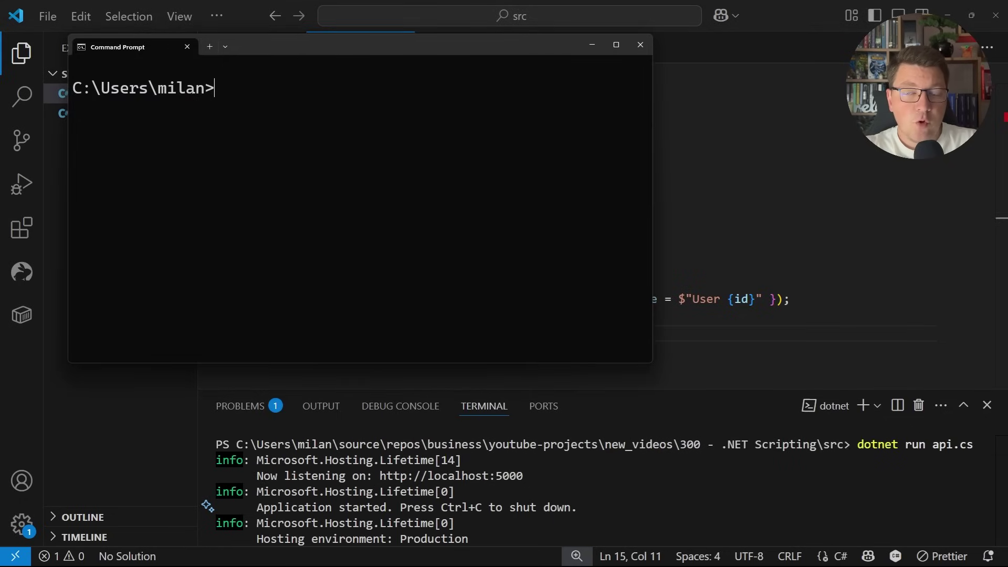
text(curl )
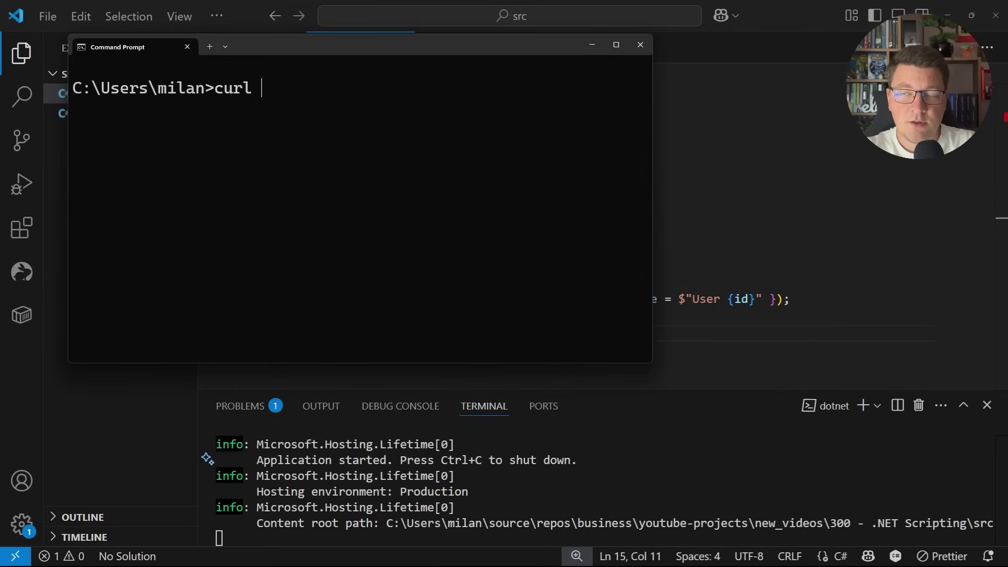
text(http://localhost:5000)
key(Return)
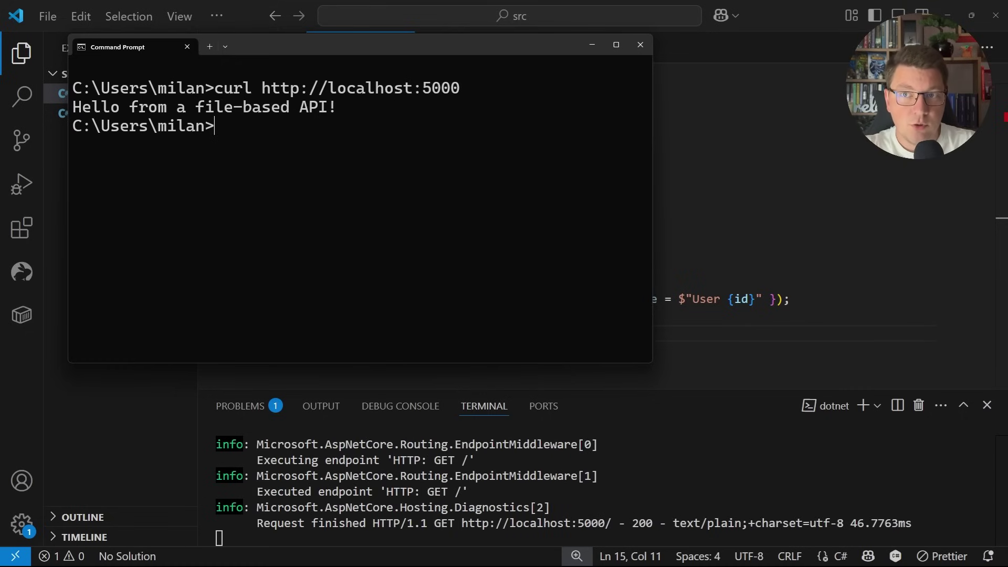
key(Up)
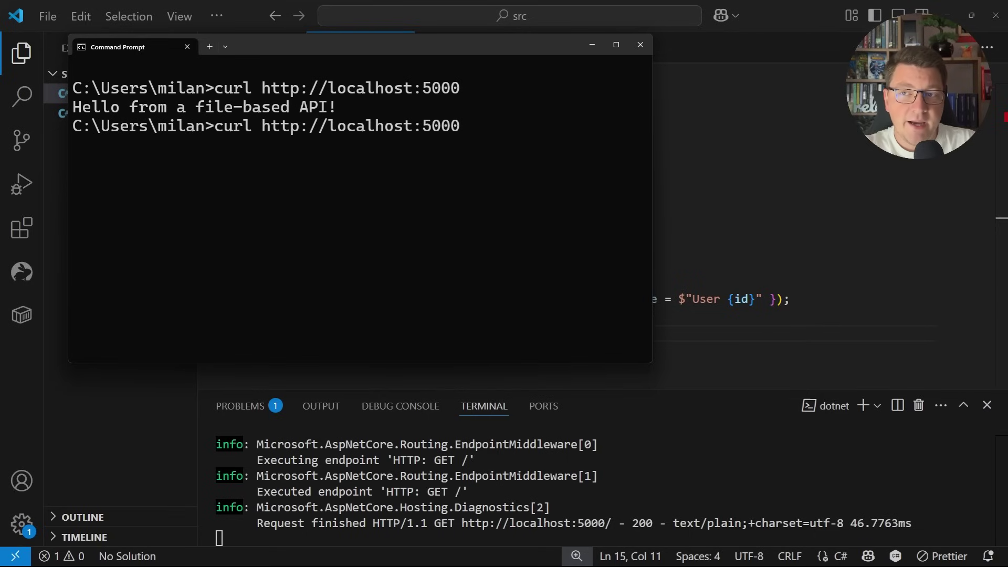
key(BackSpace)
key(BackSpace)
text(00/users/1)
key(Return)
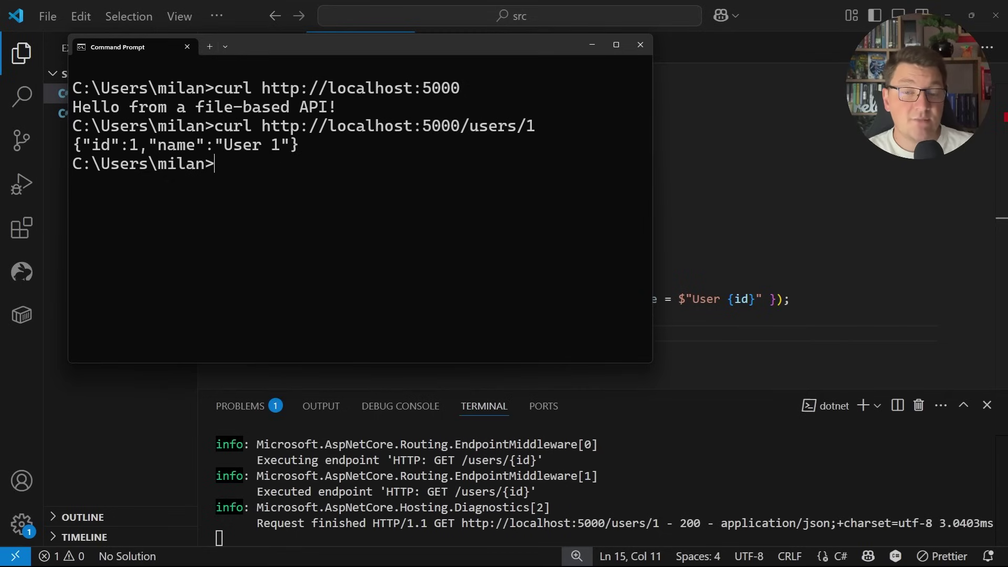
key(Up)
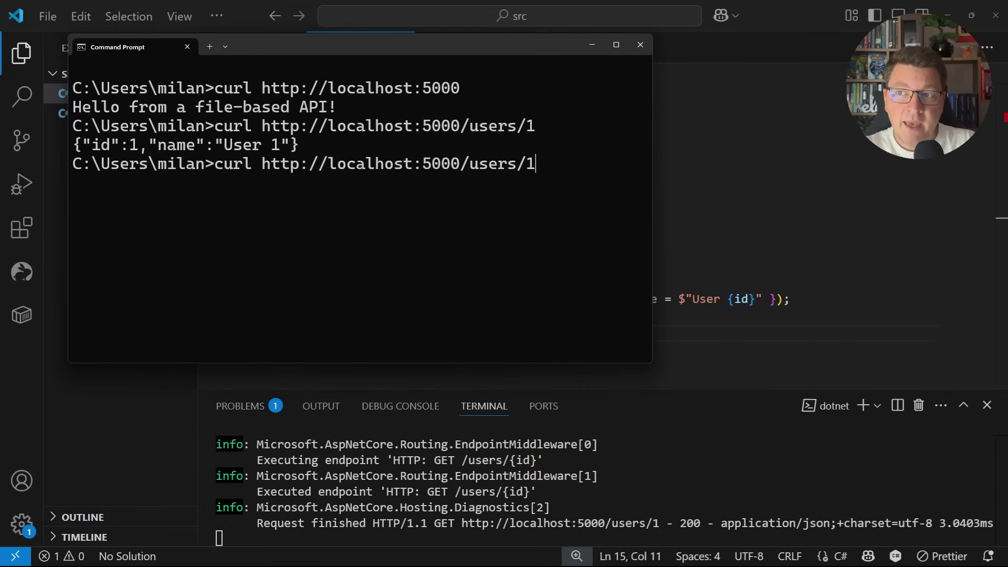
key(BackSpace)
key(BackSpace)
key(BackSpace)
text(openapi/v1.sj)
key(BackSpace)
key(BackSpace)
text(json)
key(Return)
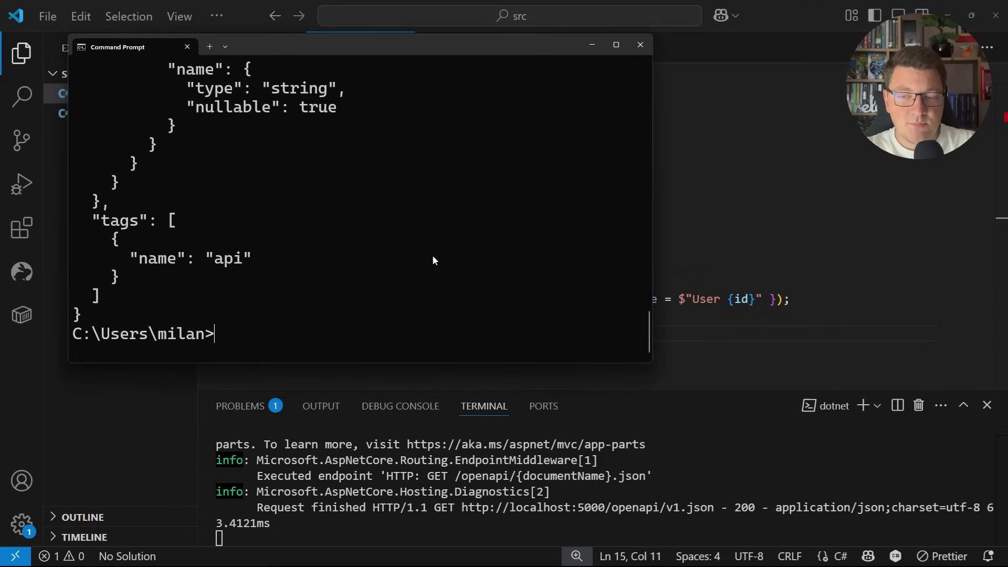
scroll(432, 255, up, 2)
scroll(385, 287, up, 4)
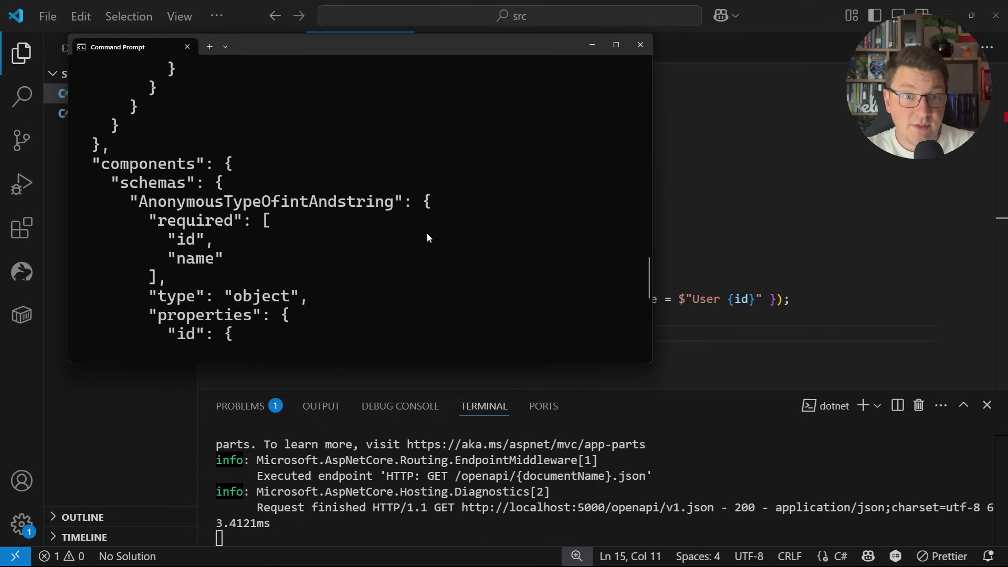
scroll(428, 237, up, 1)
scroll(441, 234, up, 5)
scroll(439, 237, up, 5)
scroll(437, 240, up, 5)
scroll(440, 240, up, 5)
scroll(441, 240, up, 2)
scroll(473, 220, down, 15)
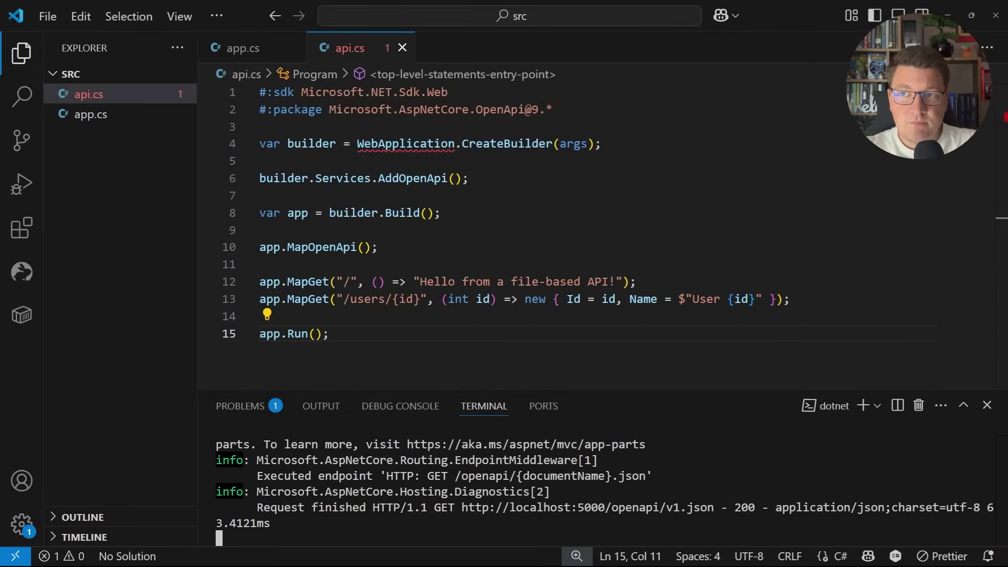
- Stop the running api.cs server with Ctrl+C and clear the integrated terminal
key(ctrl+c)
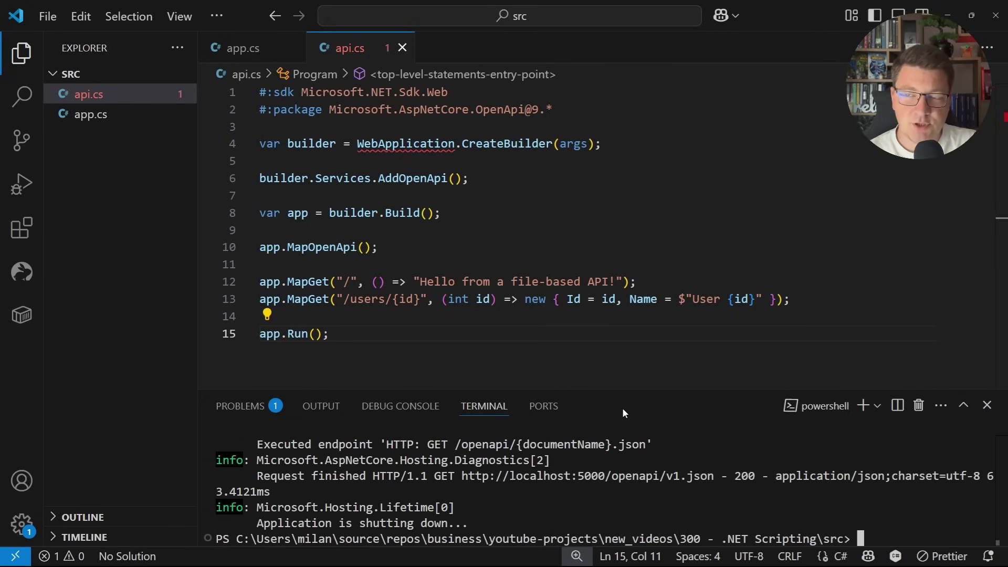
key(ctrl+l)
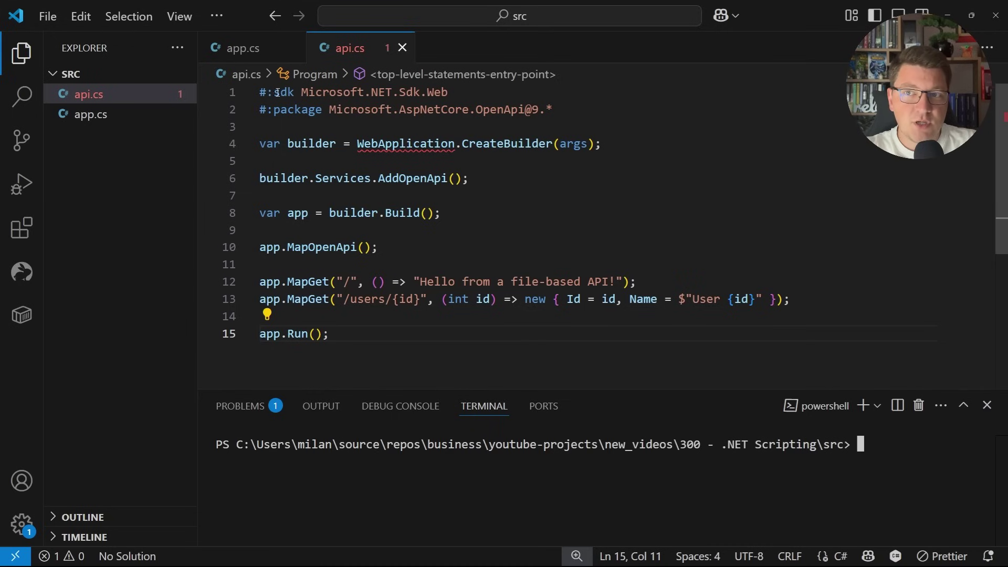
- Add '#:property Nullable enable' below the #:package directive in api.cs and save
drag(296, 93, 261, 92)
drag(322, 110, 260, 107)
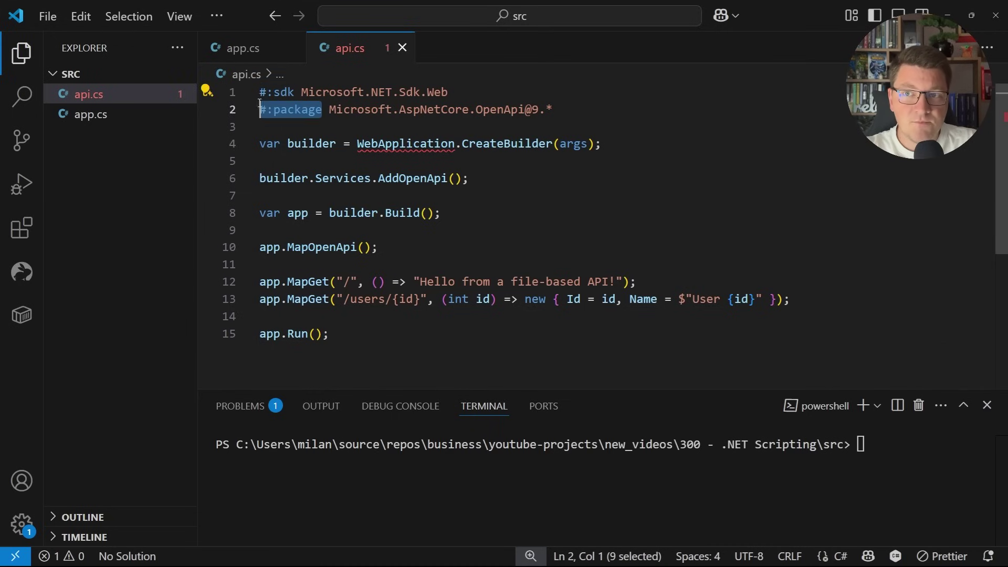
click(576, 108)
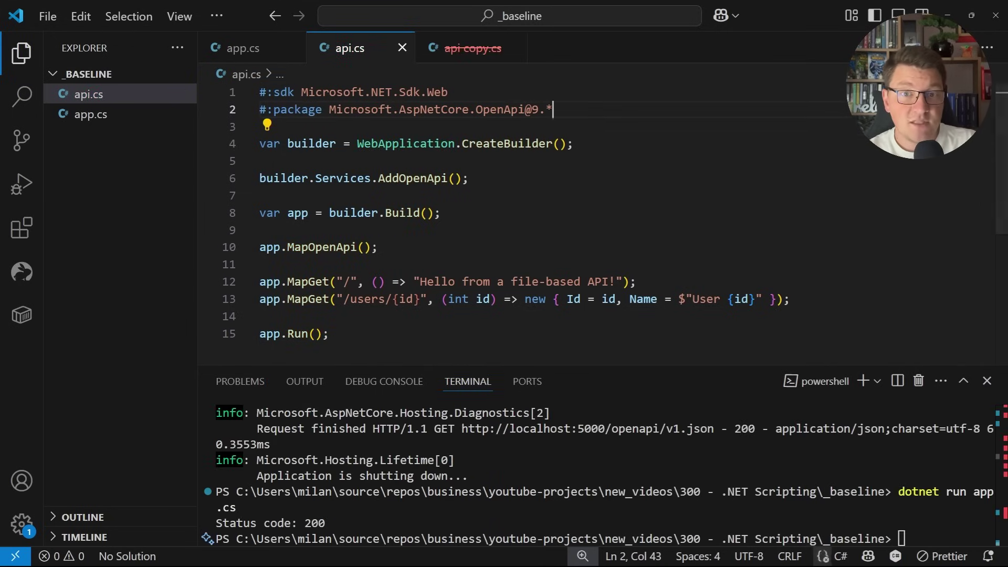
click(441, 143)
drag(336, 127, 454, 127)
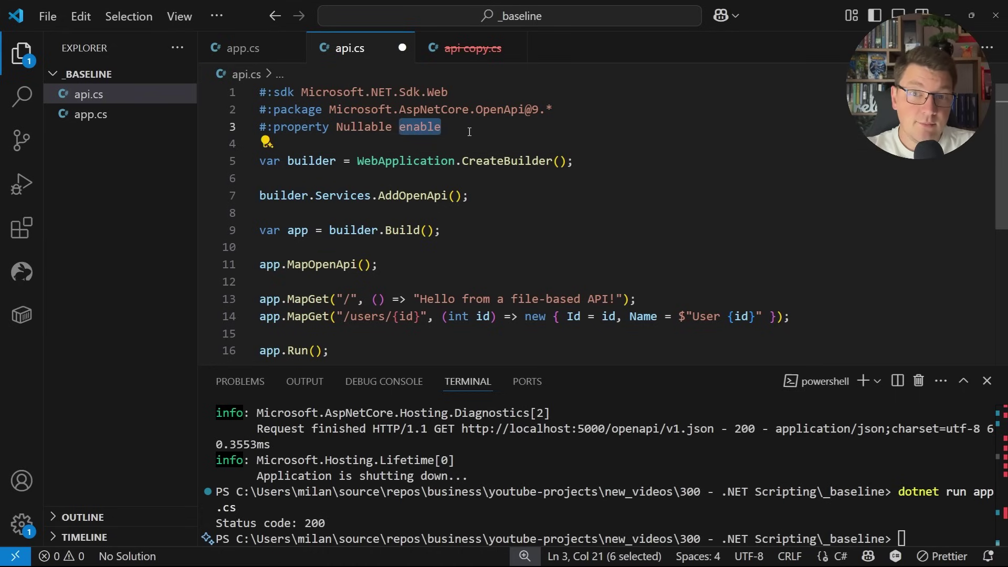
click(470, 131)
key(ctrl+End)
key(ctrl+s)
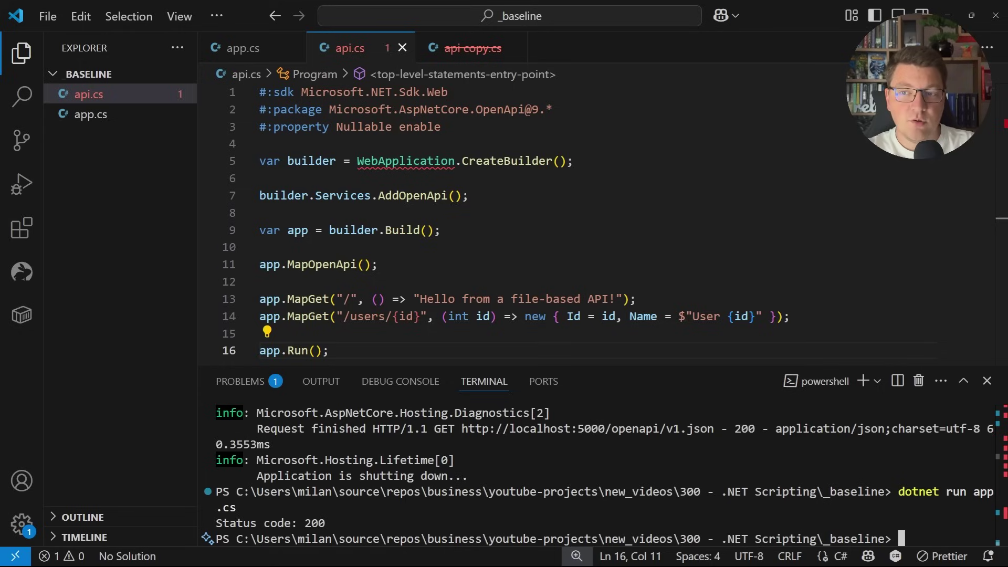
text(d)
text(otnet)
- Run 'dotnet project convert api.cs' in the terminal to create the api project
key(BackSpace)
key(BackSpace)
key(BackSpace)
text(cls)
key(Return)
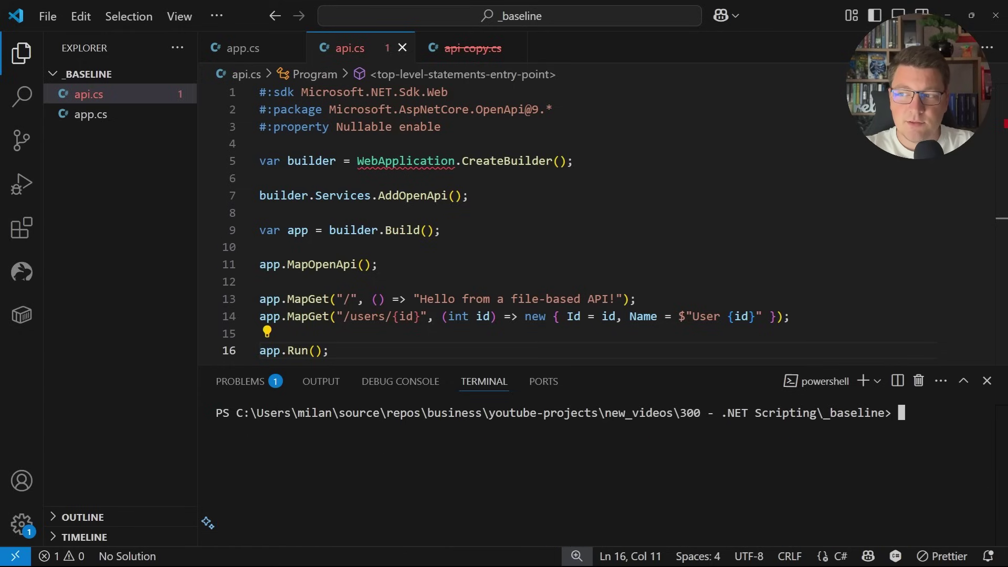
text(dotnet )
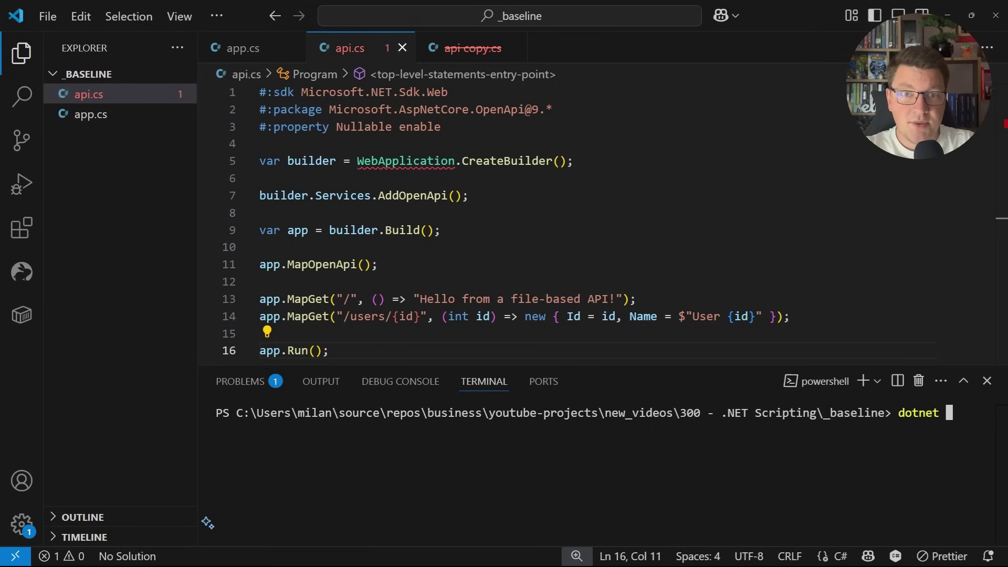
text(project convert app)
text(.cs)
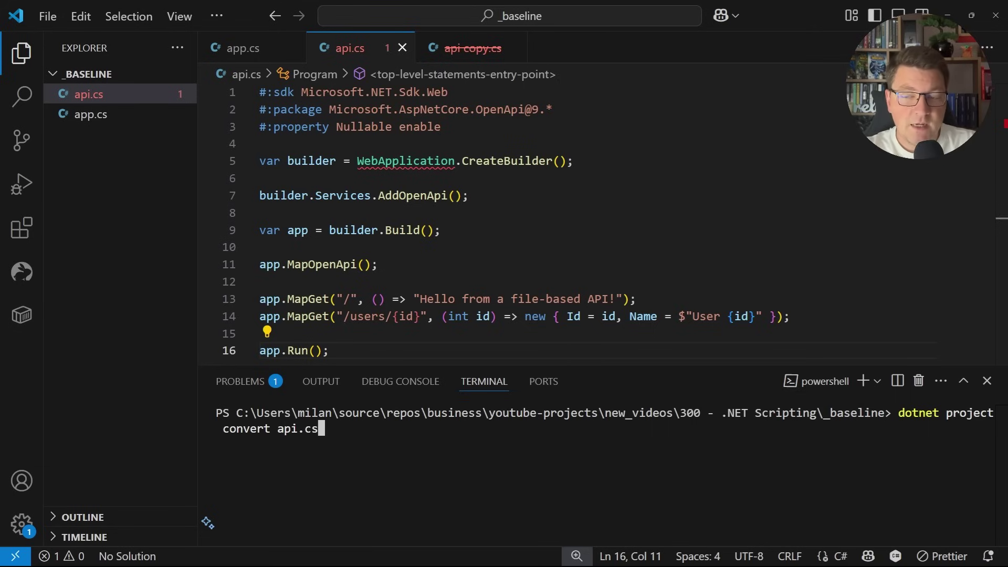
key(Return)
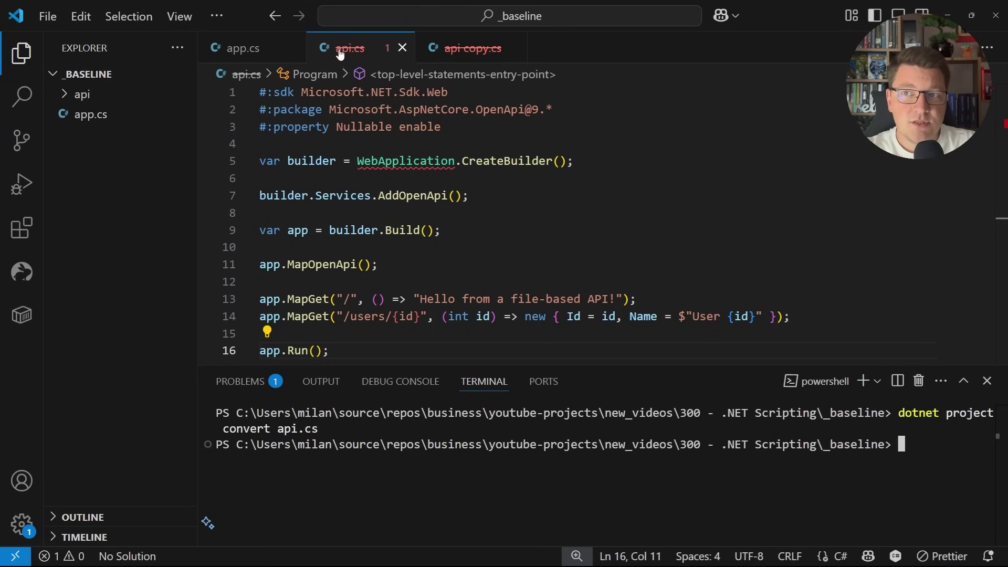
- Expand the api folder and review the endpoint code in the converted api.cs
click(107, 94)
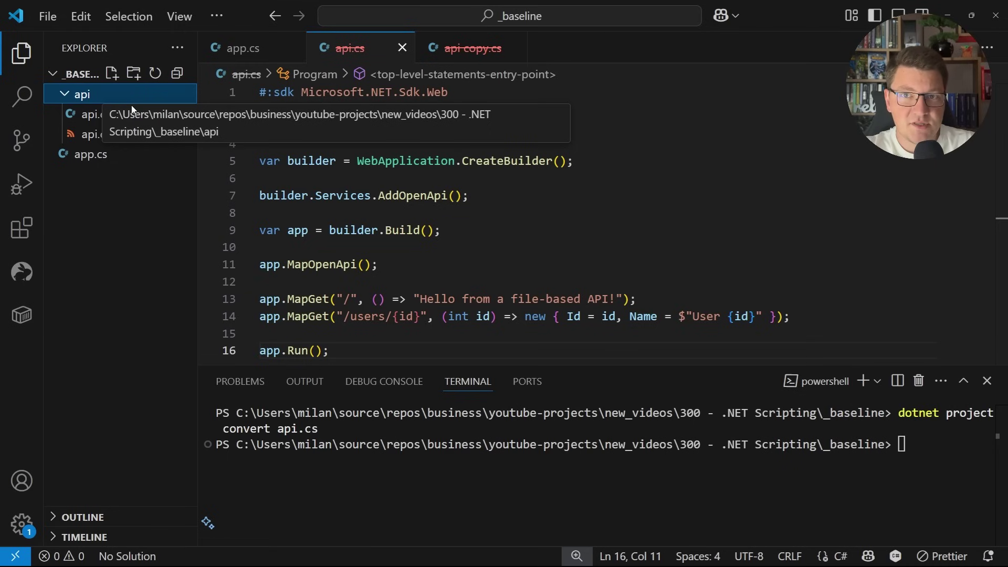
click(106, 117)
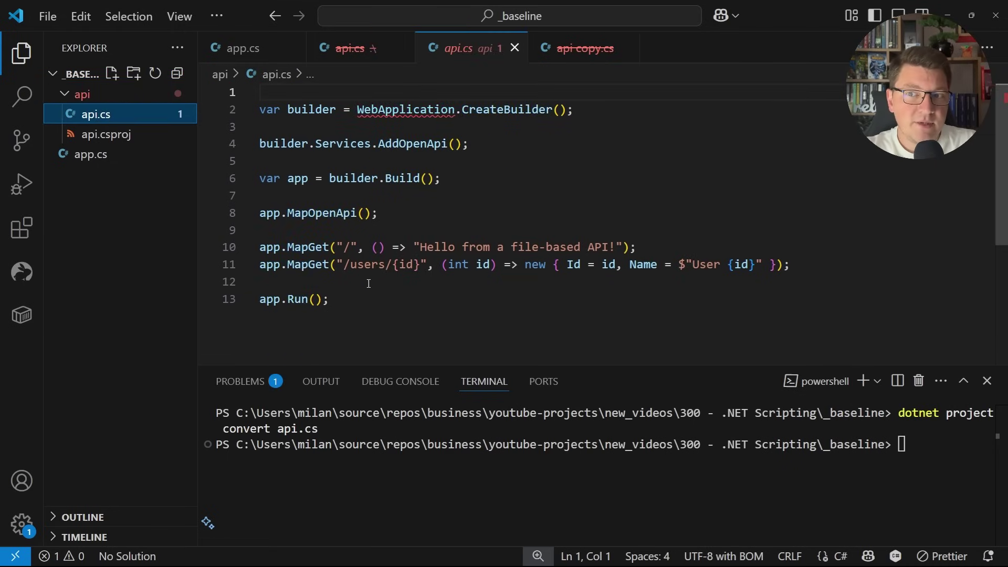
mouse_move(329, 299)
mouse_down()
mouse_move(329, 260)
mouse_move(259, 92)
mouse_up()
click(602, 120)
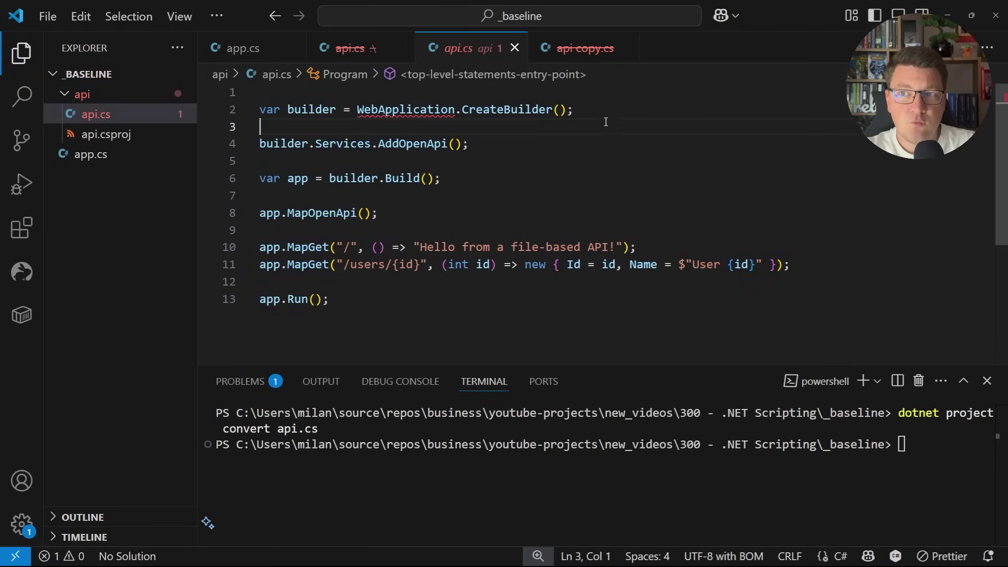
- Inspect api.csproj's Sdk attribute, Nullable setting and OpenApi package reference
click(104, 134)
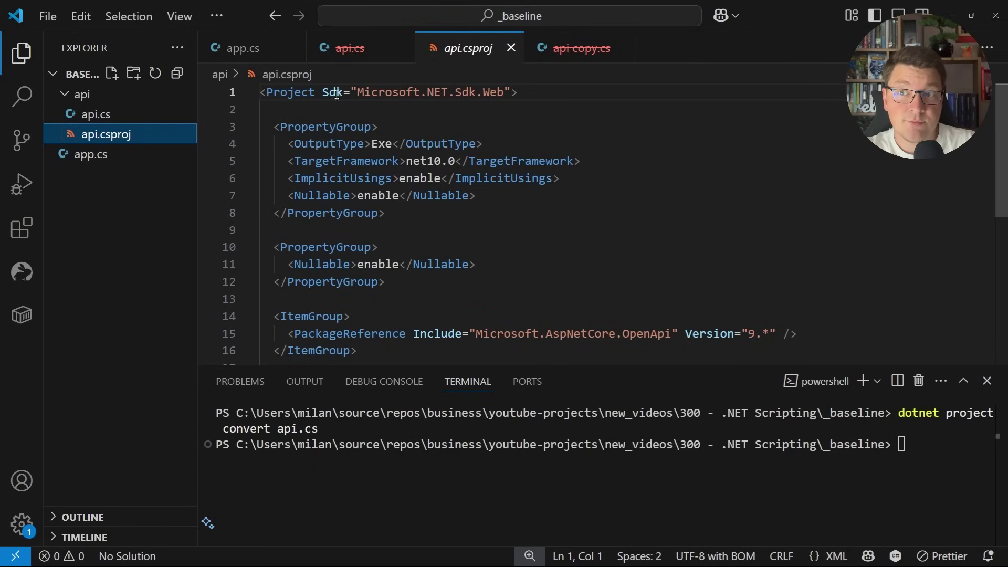
drag(318, 92, 512, 92)
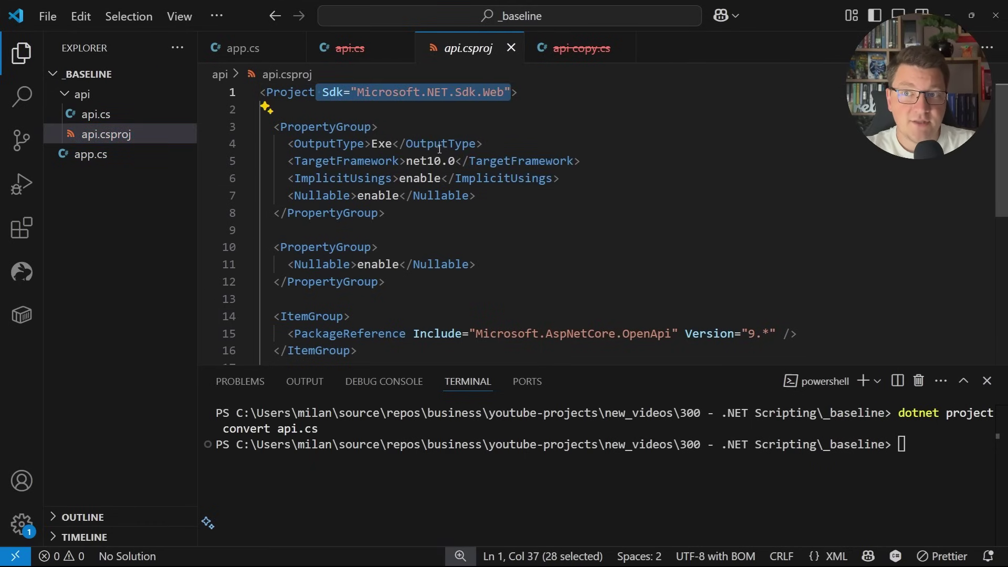
drag(288, 195, 517, 195)
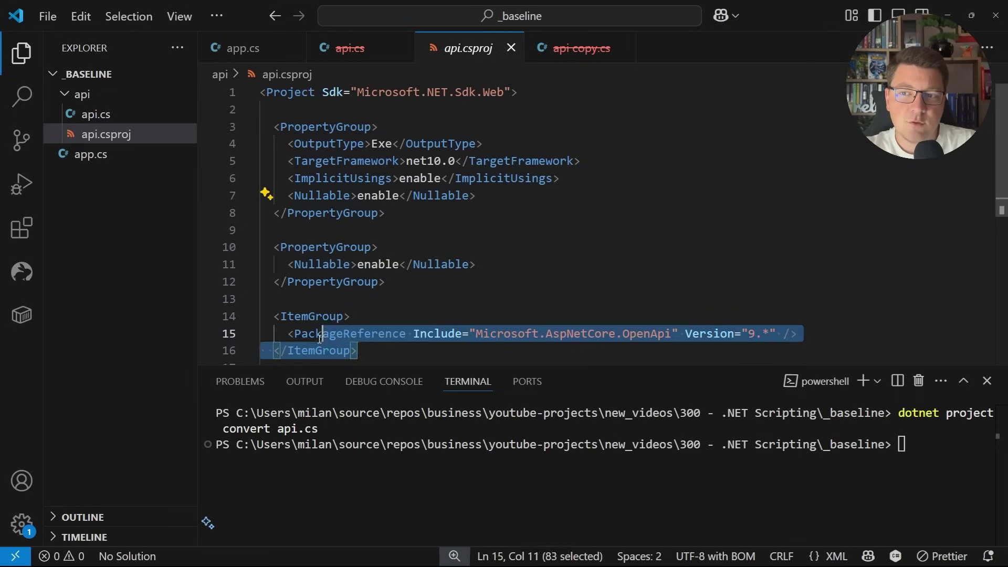
drag(365, 359, 294, 316)
click(610, 298)
scroll(533, 252, down, 1)
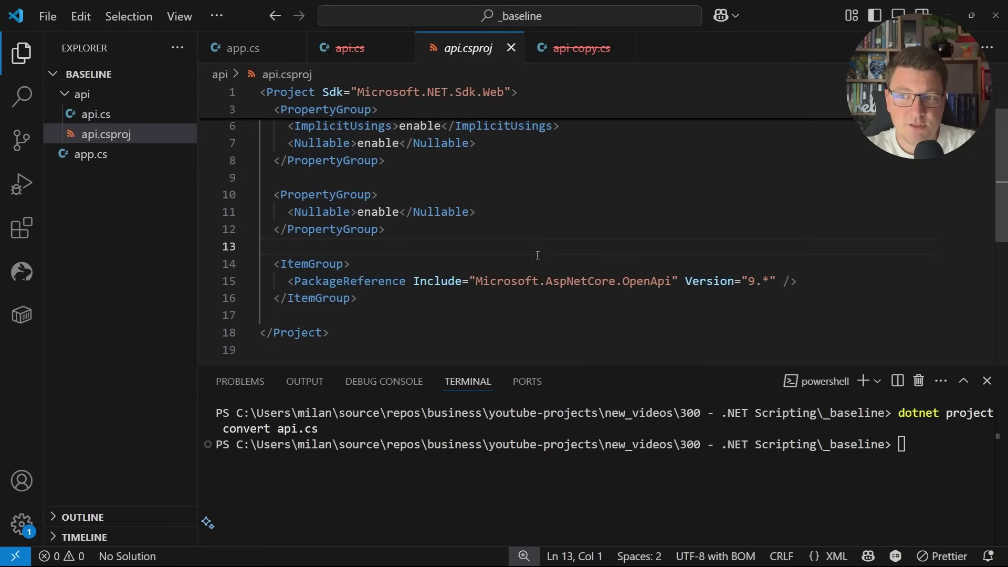
scroll(444, 271, up, 1)
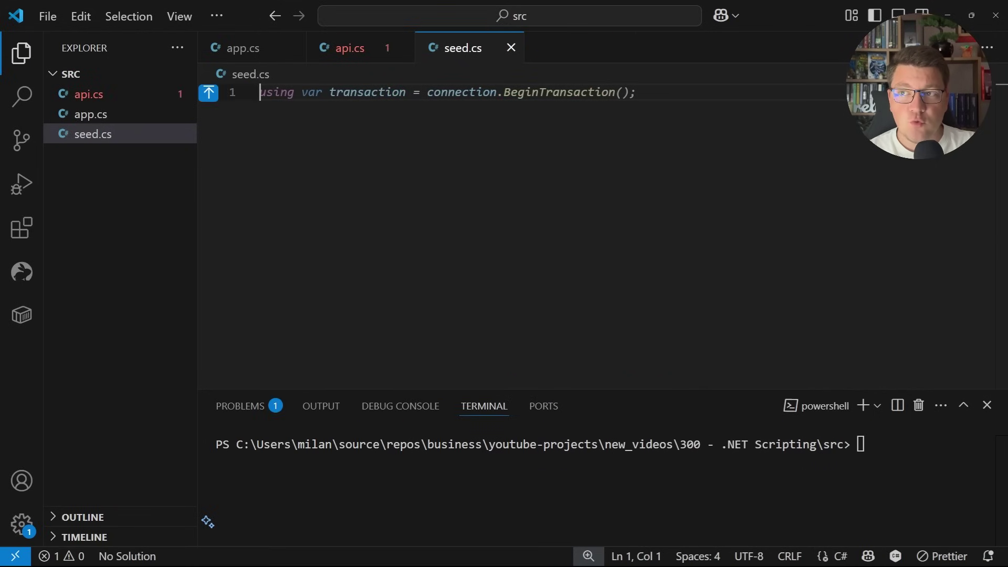
- Paste the seeding code into seed.cs and review its usings, connection string and connection setup
key(ctrl+v)
scroll(540, 129, up, 5)
scroll(540, 129, up, 5)
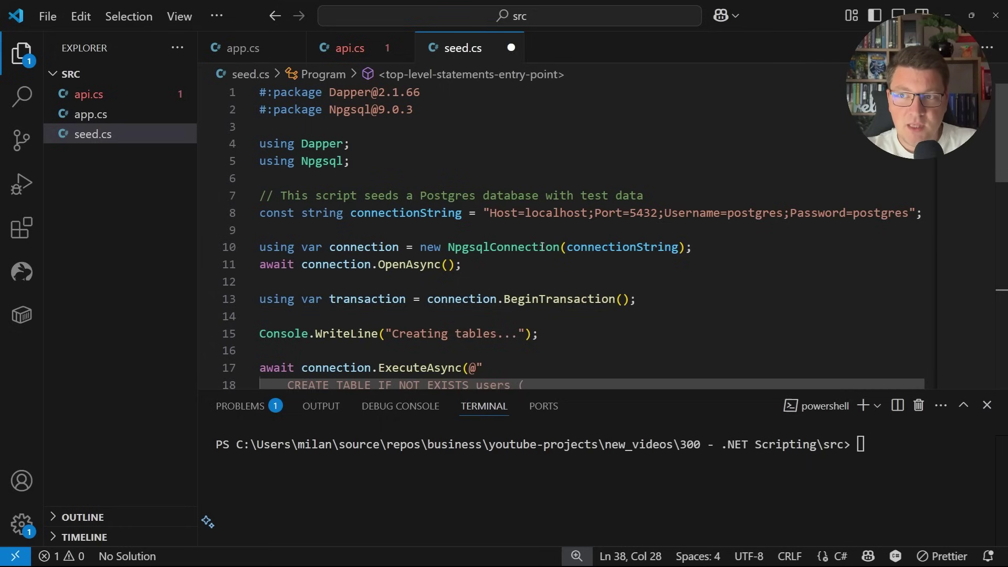
click(495, 229)
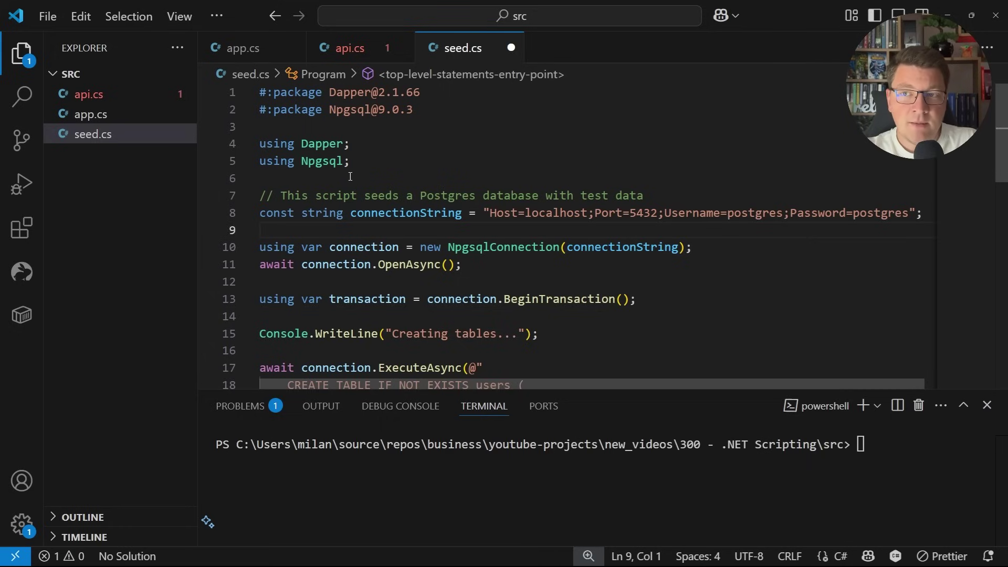
click(362, 157)
drag(361, 157, 366, 131)
drag(922, 213, 644, 195)
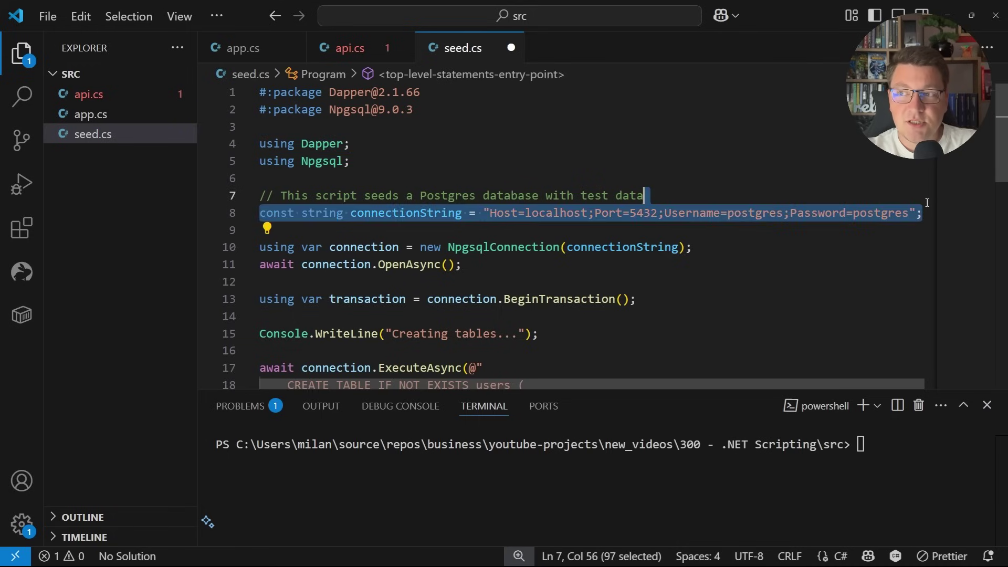
drag(693, 247, 259, 229)
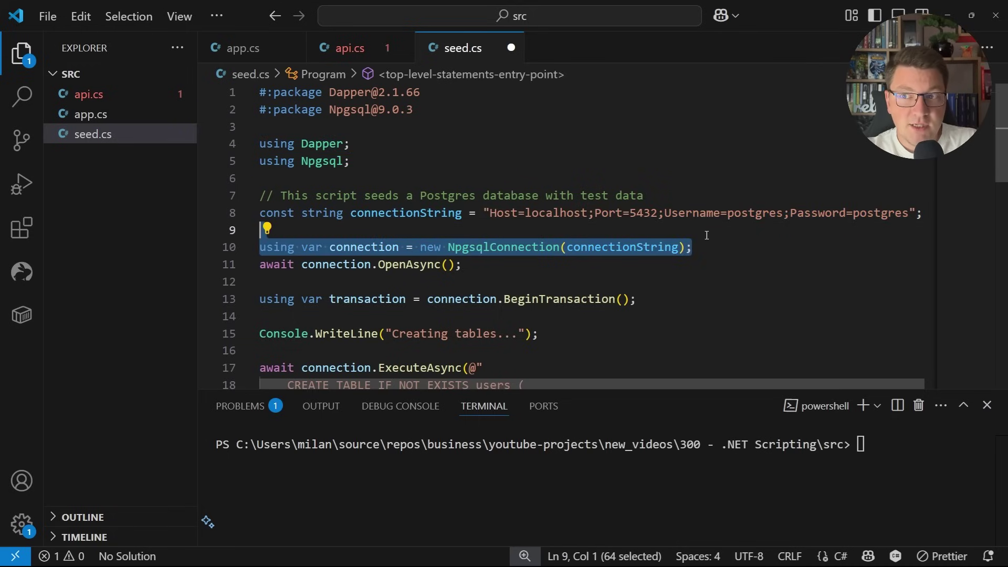
mouse_move(463, 265)
mouse_down()
mouse_move(241, 255)
mouse_move(261, 264)
mouse_up()
mouse_move(638, 300)
mouse_down()
mouse_move(261, 282)
mouse_move(280, 295)
mouse_move(260, 209)
mouse_up()
scroll(507, 283, down, 2)
scroll(507, 282, down, 2)
scroll(417, 270, down, 1)
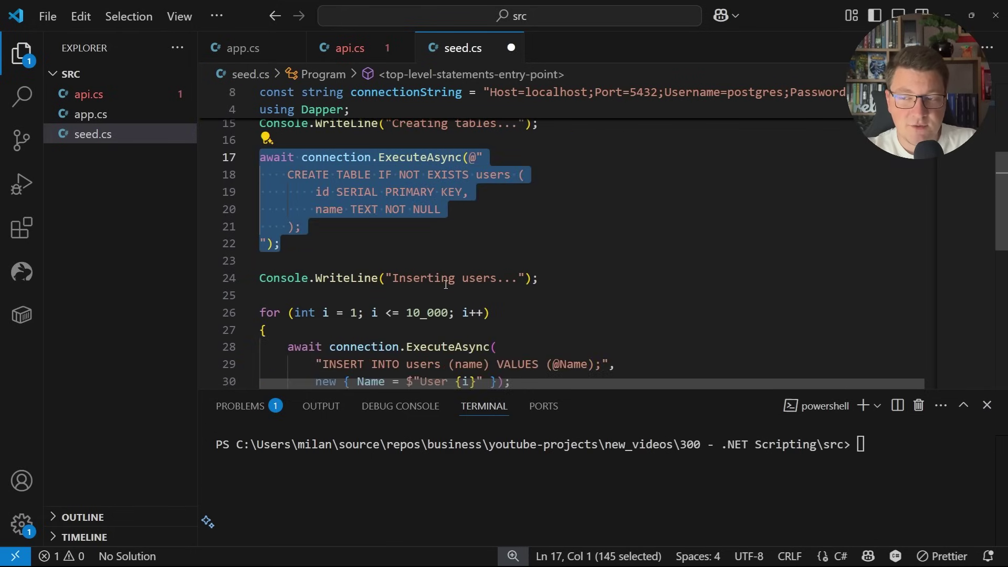
scroll(410, 284, down, 2)
scroll(405, 298, down, 2)
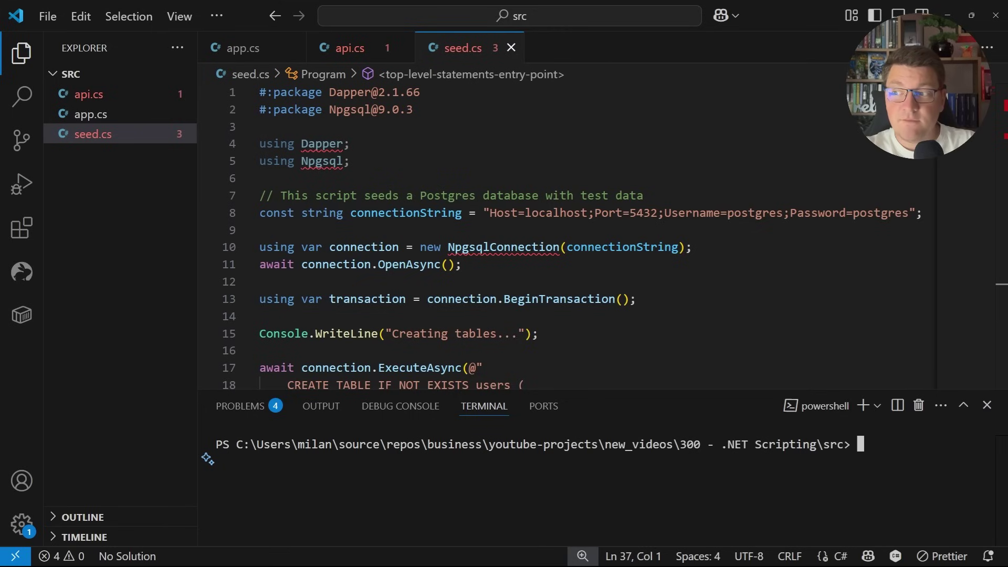
text(dotnet )
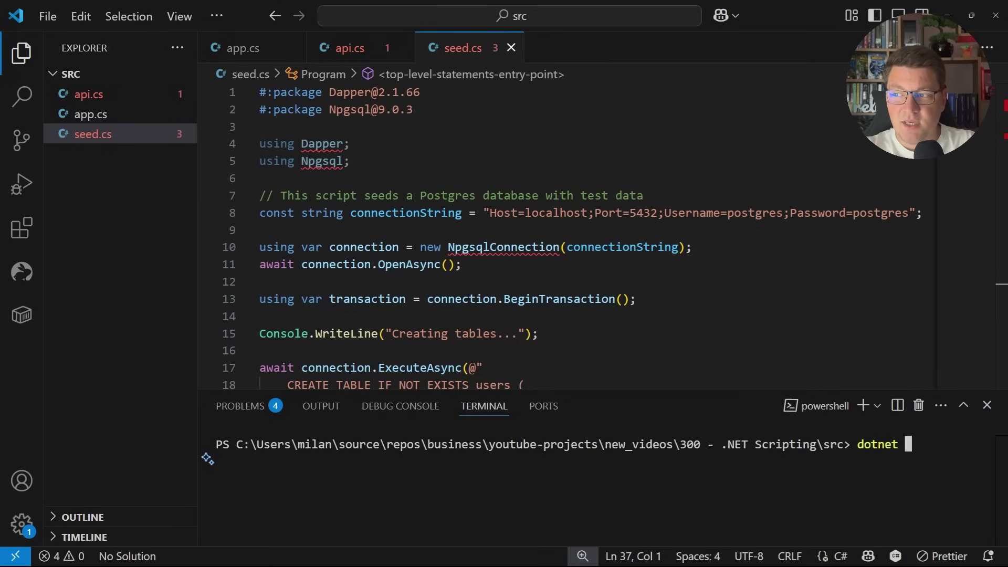
text(run seed.cs)
- Run 'dotnet run seed.cs' to create the users table and insert the test users
key(Return)
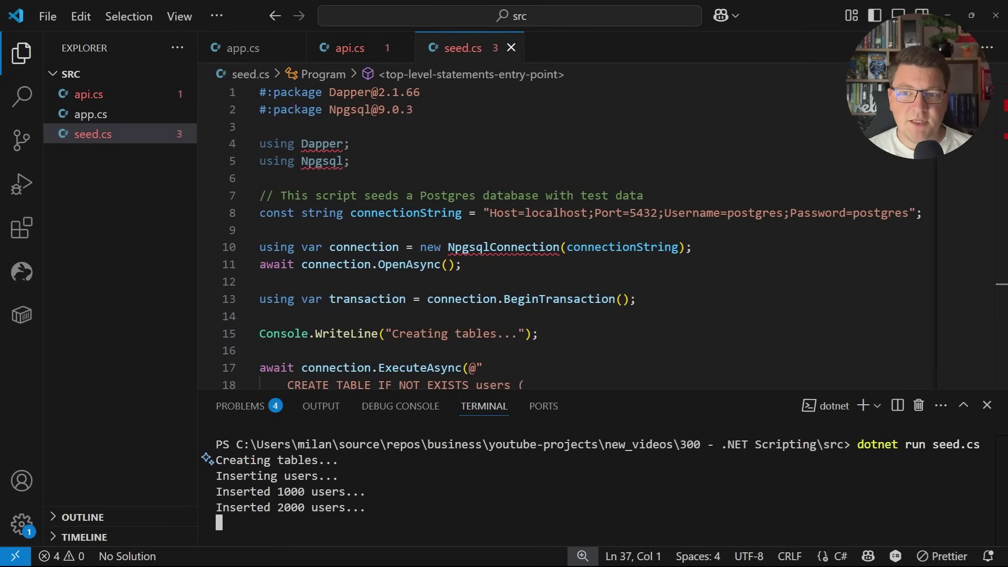